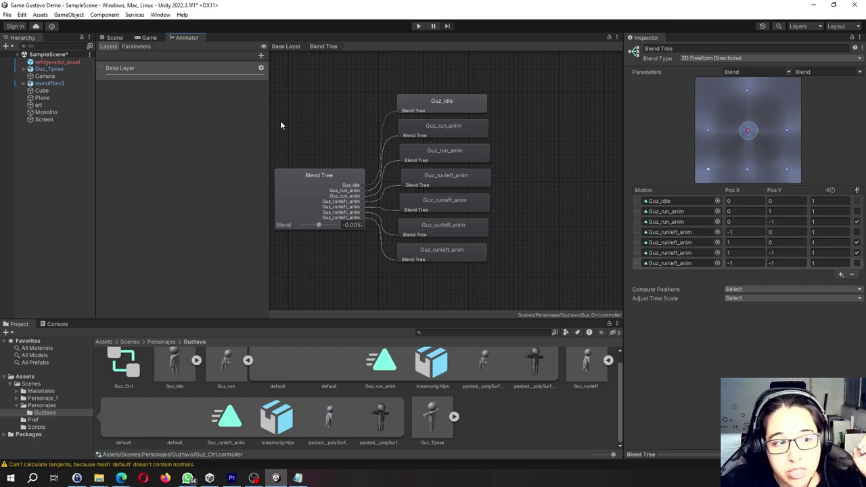
Add a New Layer to the Guz_Ctrl controller and view its empty state machine.
click(260, 56)
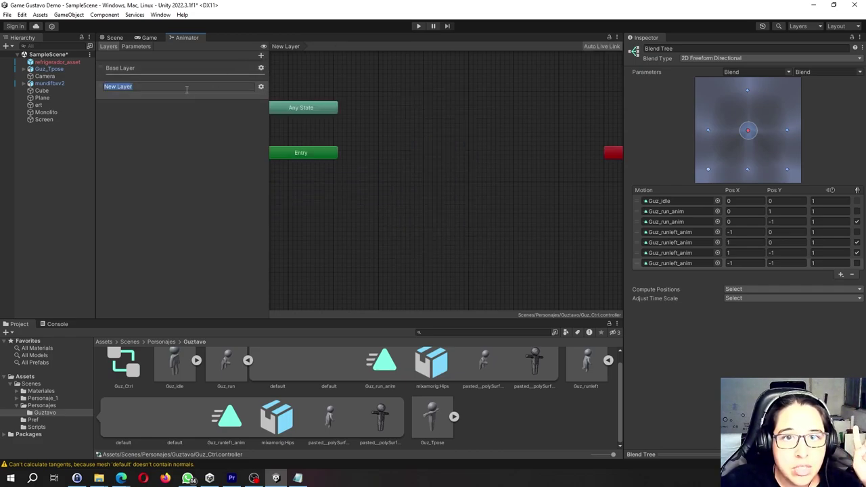
click(136, 45)
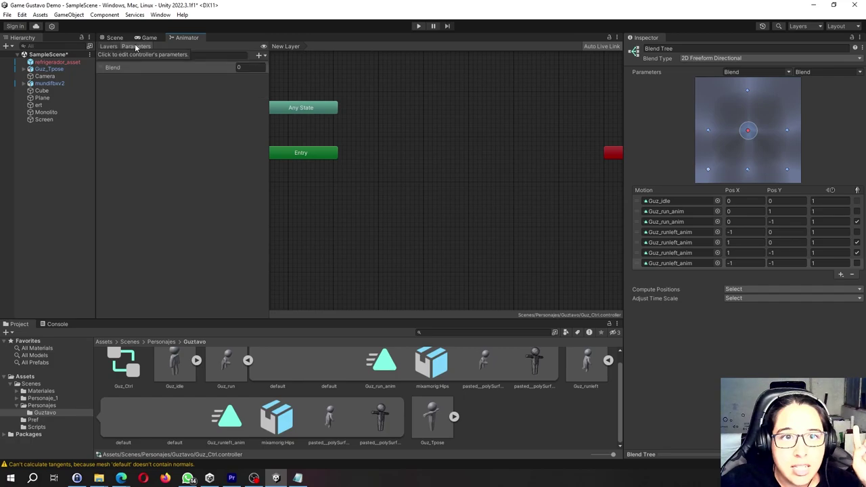
click(408, 162)
middle_drag(417, 170, 384, 224)
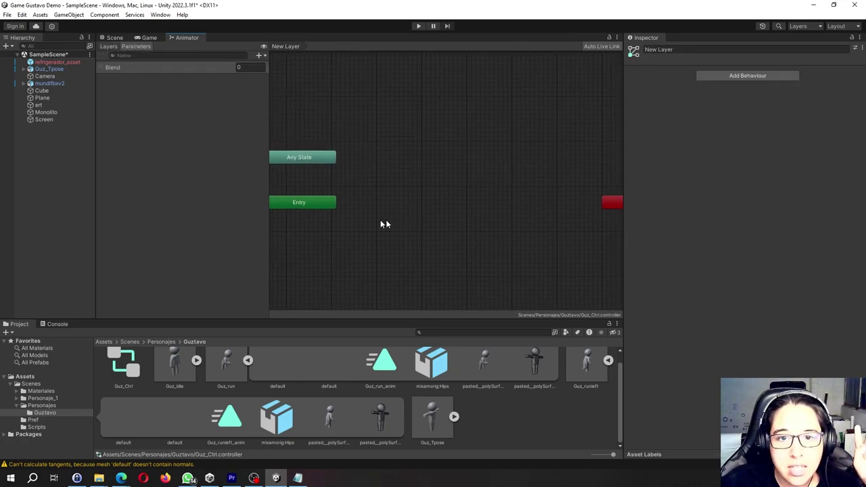
scroll(133, 374, up, 1)
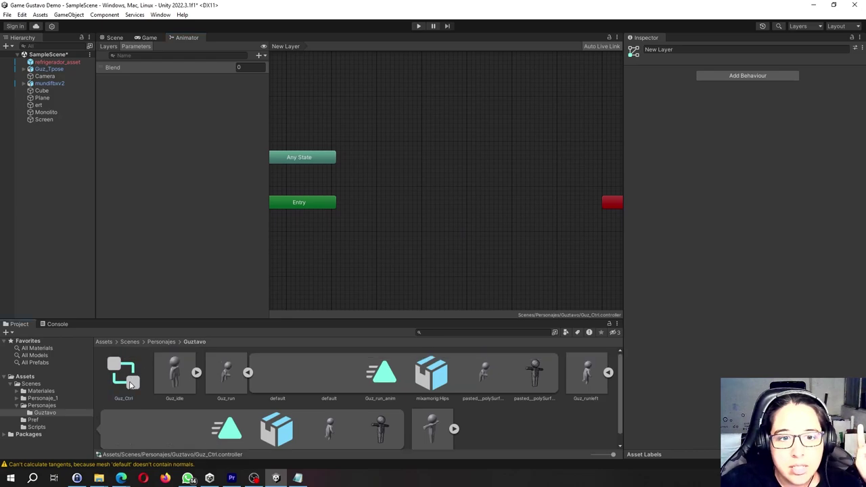
Reselect Guz_Ctrl, return to Base Layer and select its Blend Tree state.
click(132, 384)
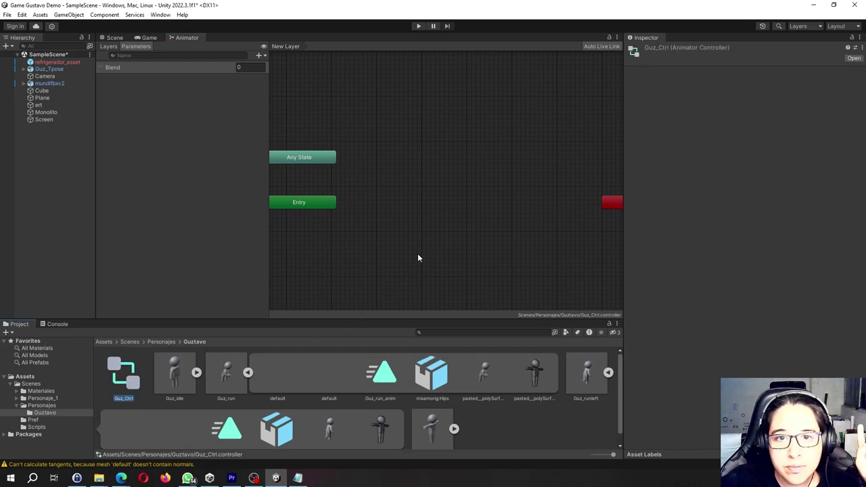
scroll(418, 258, down, 2)
scroll(419, 258, up, 2)
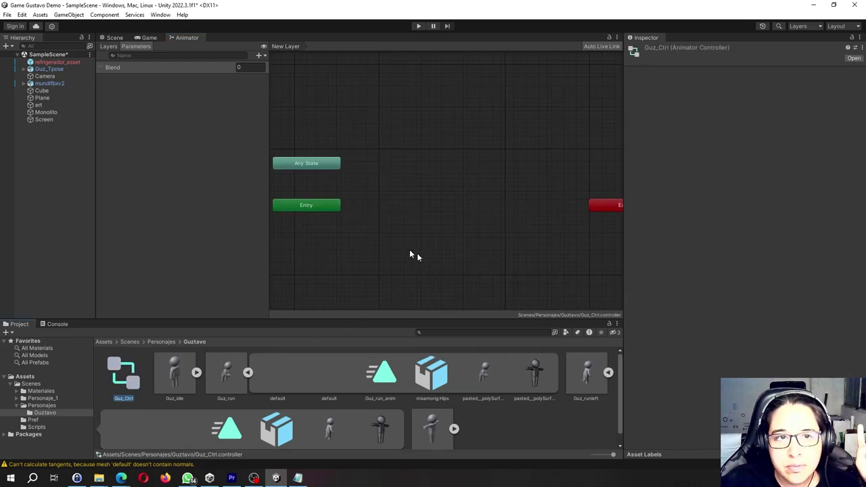
click(109, 46)
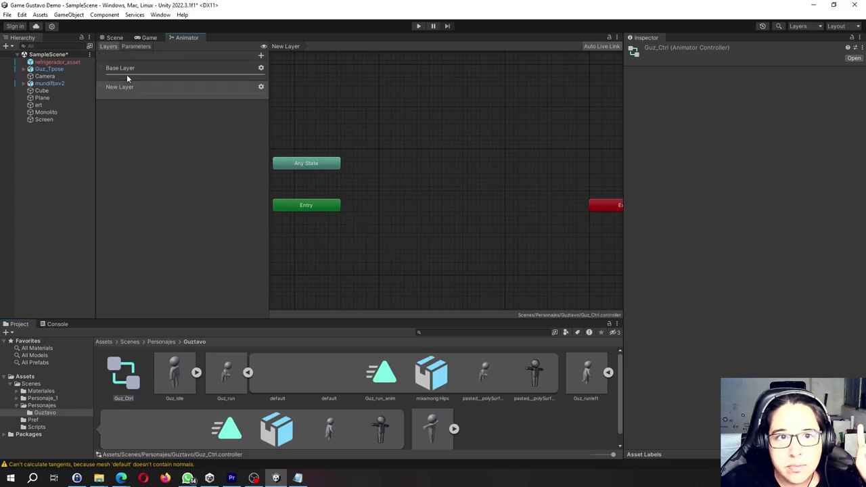
click(127, 69)
click(417, 157)
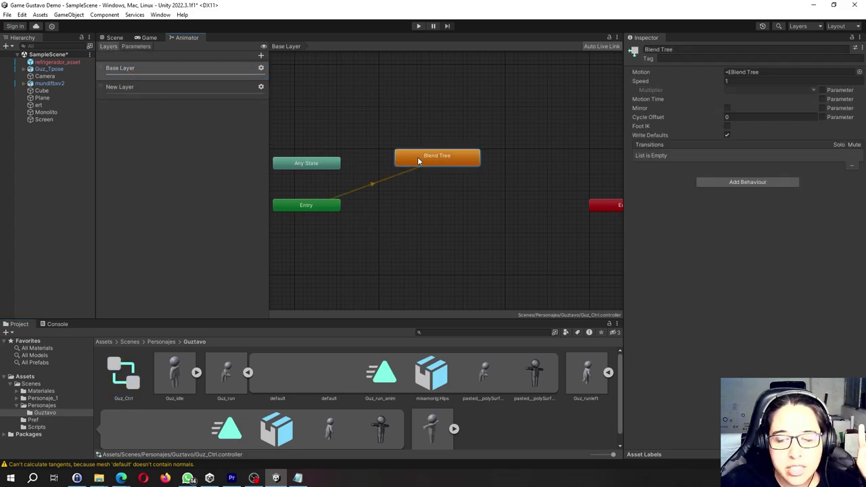
Open the Blend Tree and add a float parameter named VelX.
double_click(418, 157)
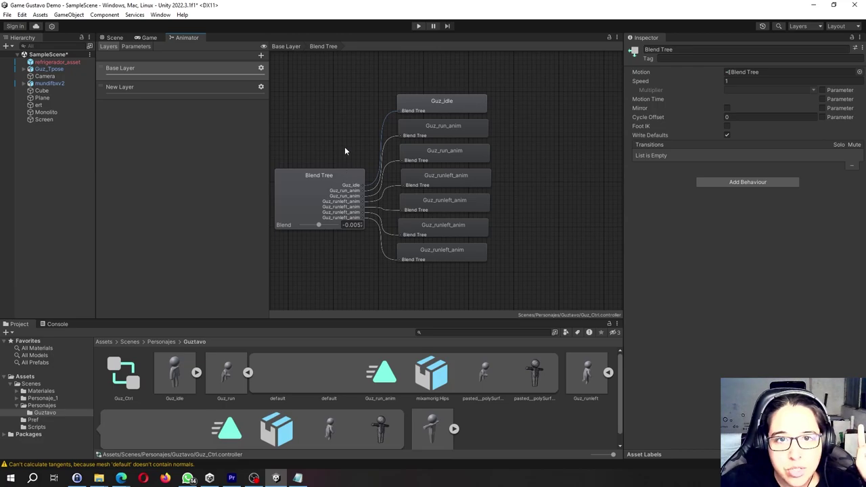
click(138, 47)
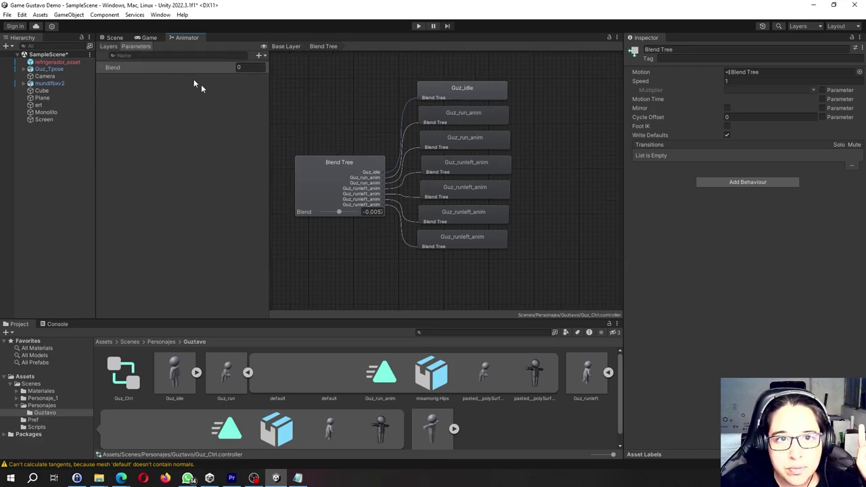
click(260, 56)
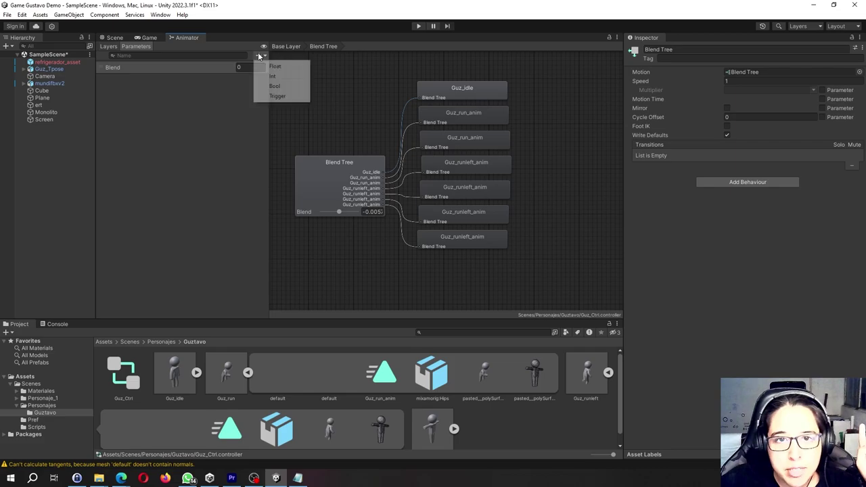
click(297, 69)
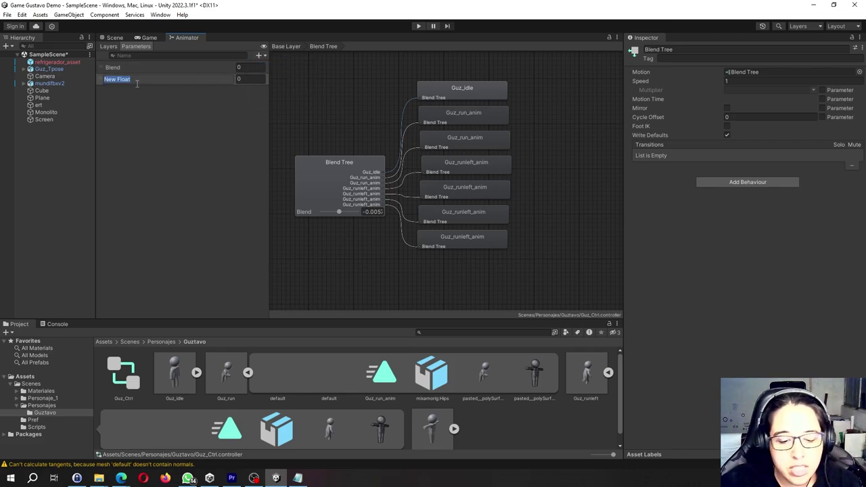
text(VelX)
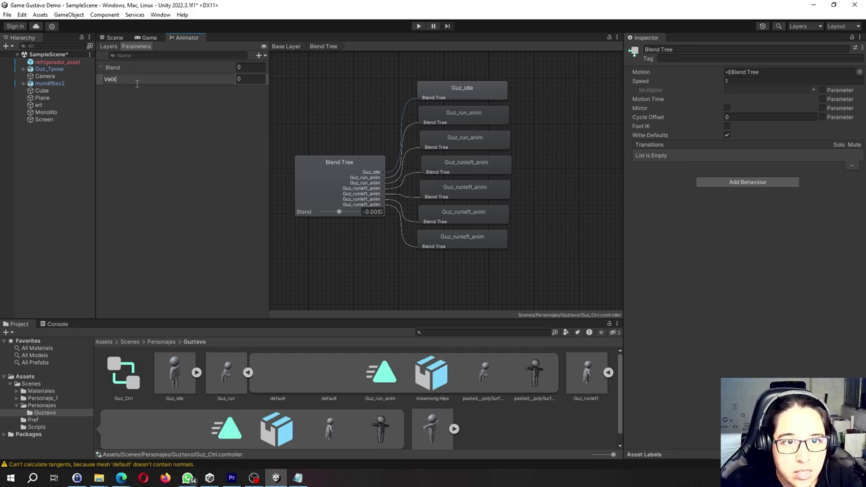
key(Return)
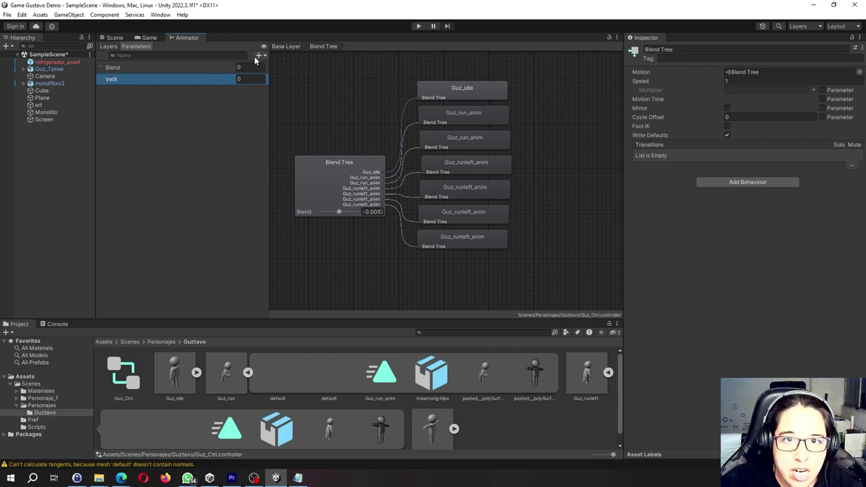
Add a second float parameter named VelY, then select the Blend Tree node.
click(259, 56)
click(275, 66)
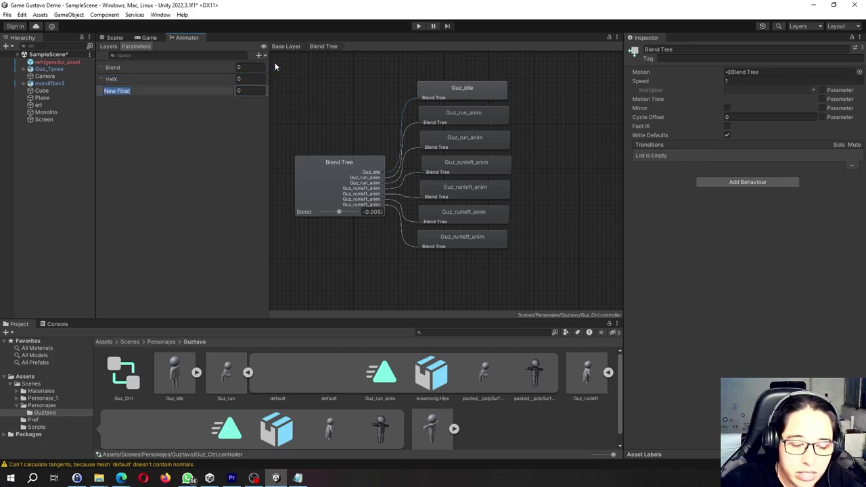
text(VelY)
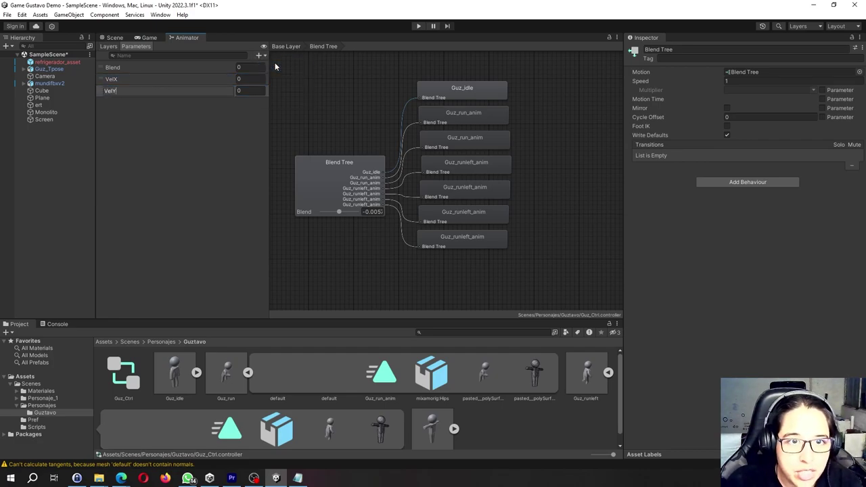
key(Return)
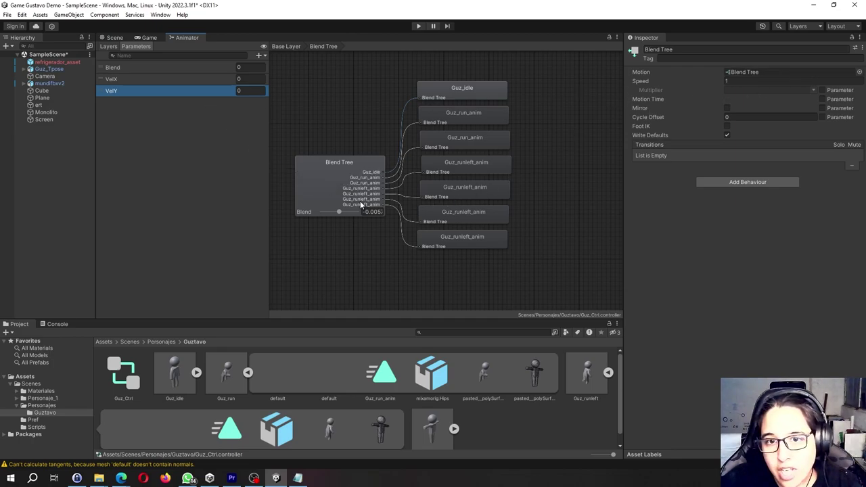
click(342, 186)
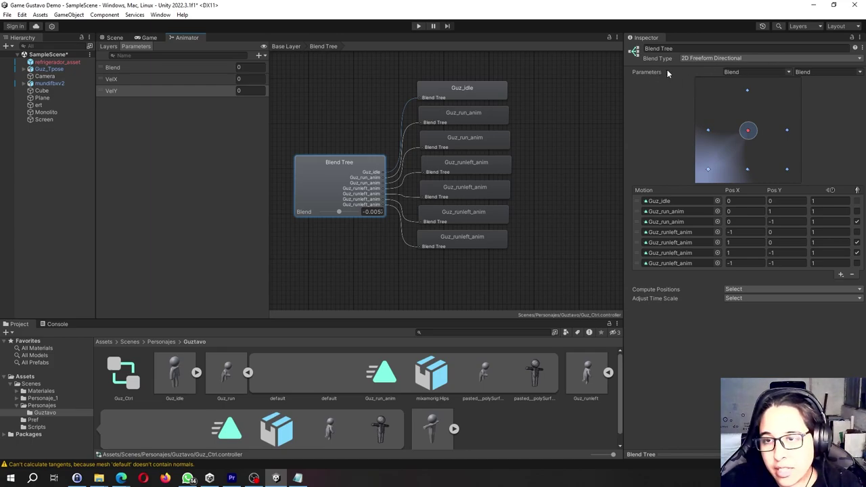
Set the Blend Tree's two Parameters dropdowns to VelX and VelY.
click(795, 72)
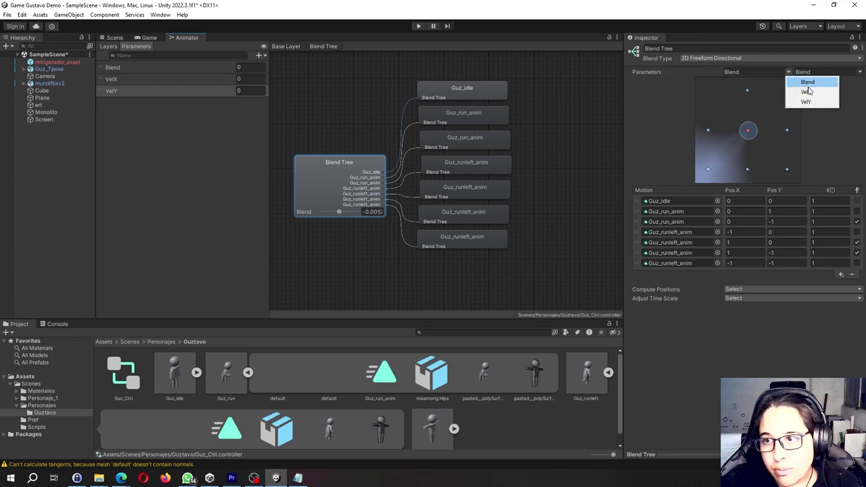
click(807, 91)
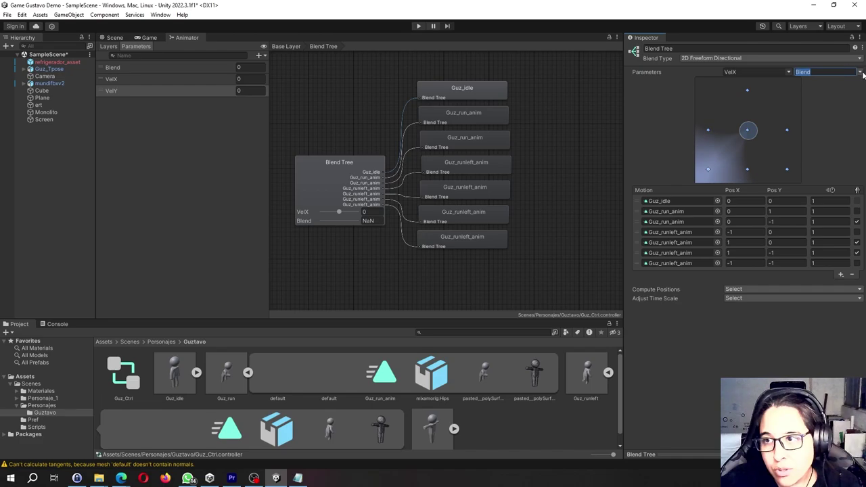
click(860, 72)
click(832, 100)
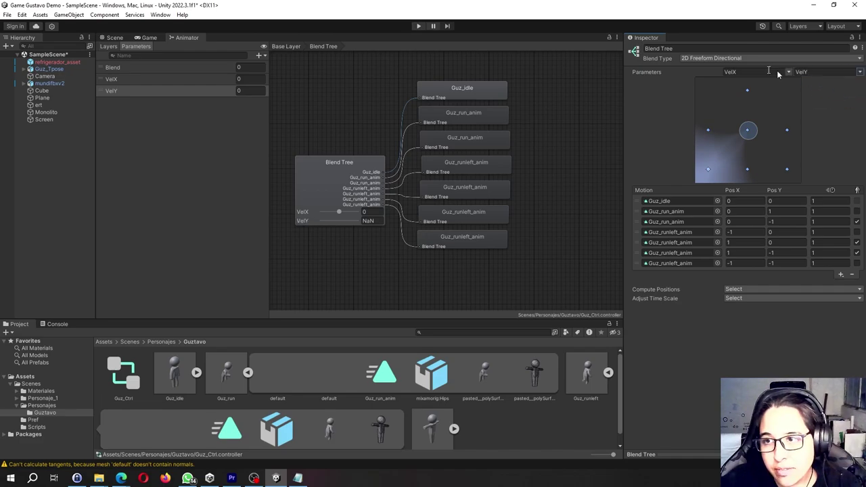
click(340, 222)
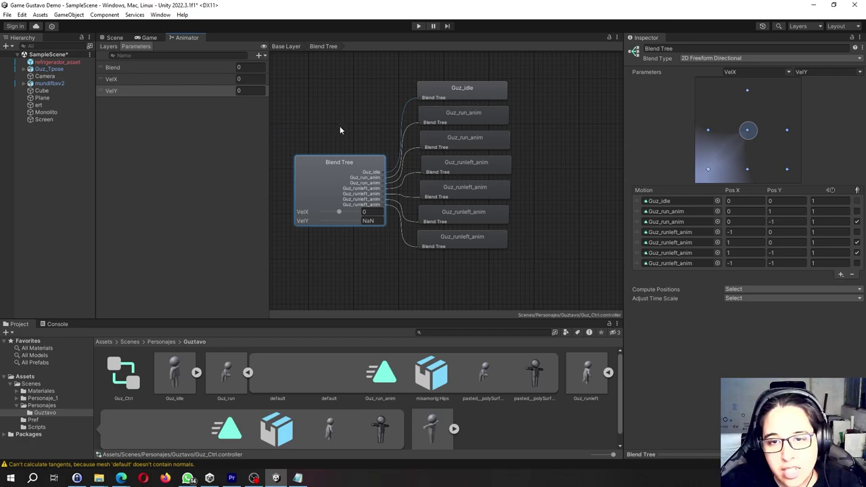
scroll(340, 125, down, 2)
scroll(340, 126, up, 1)
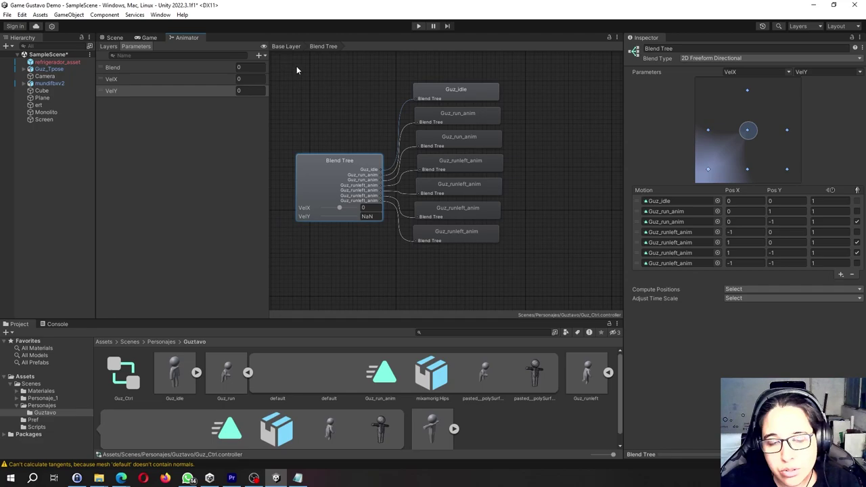
click(291, 46)
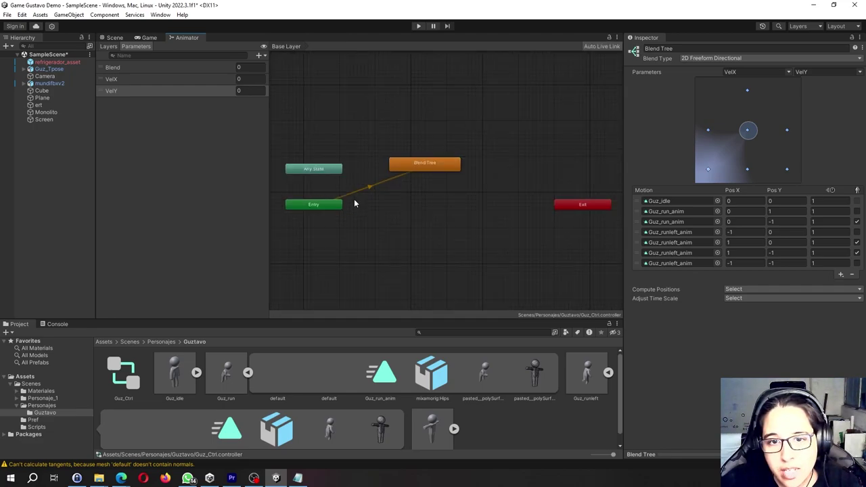
scroll(347, 211, up, 1)
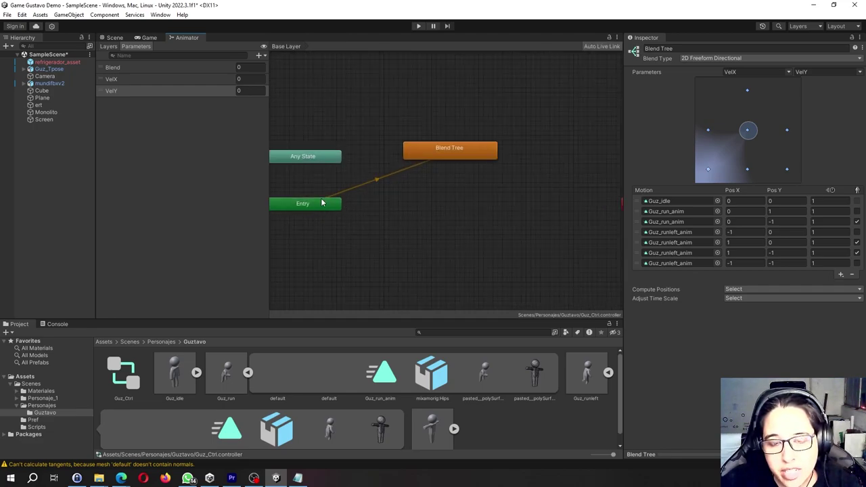
click(455, 149)
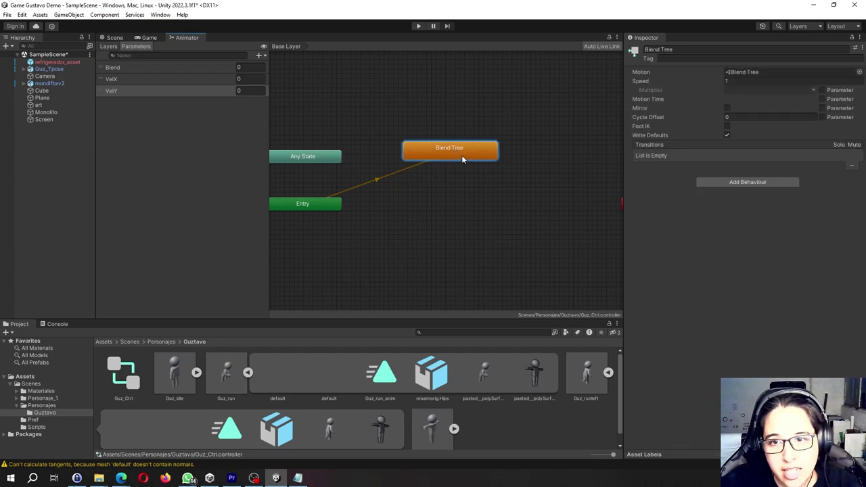
double_click(427, 160)
click(443, 90)
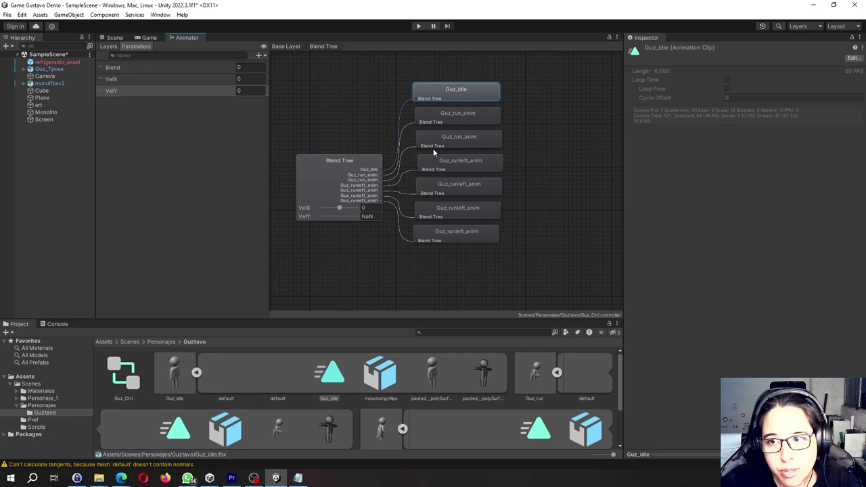
click(341, 96)
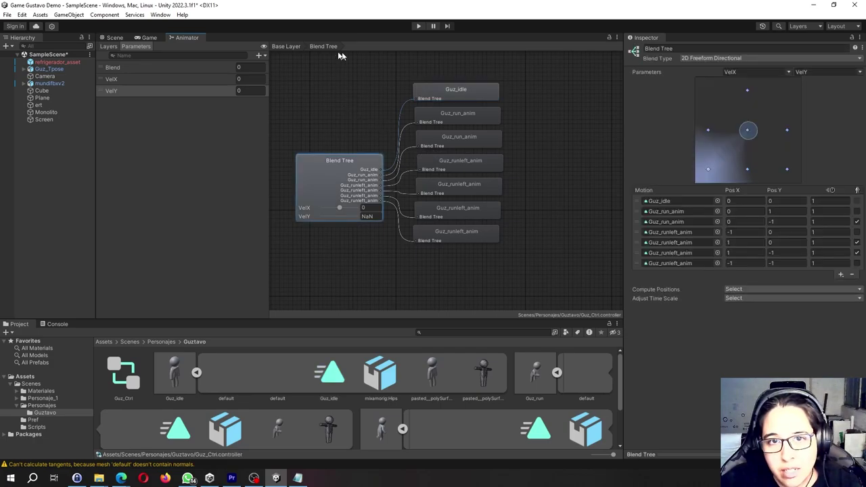
click(474, 99)
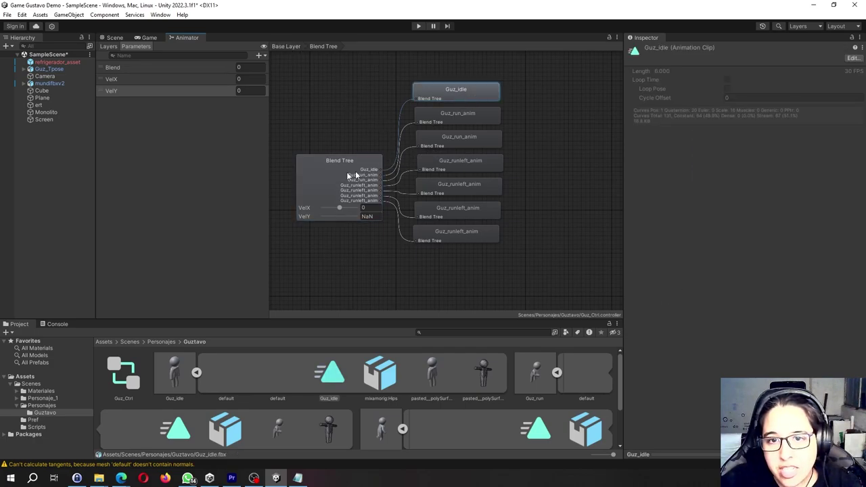
click(551, 155)
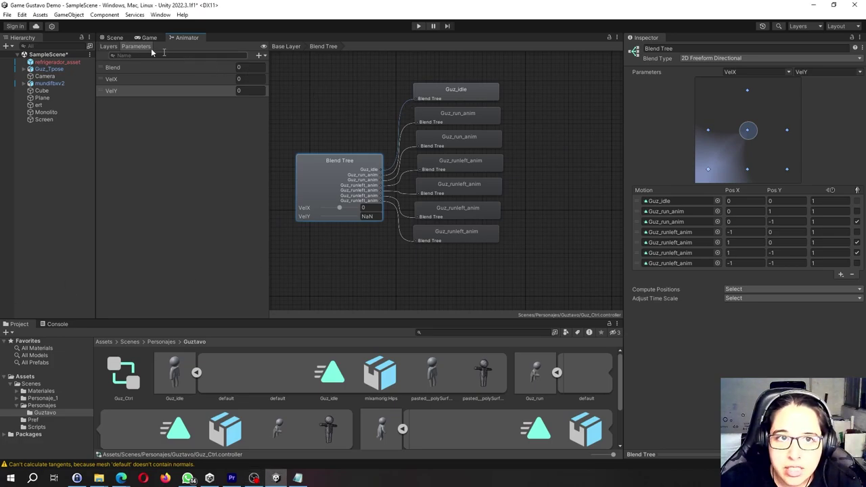
Select Guz_Tpose in the Scene view and check its Animator avatar list.
click(113, 38)
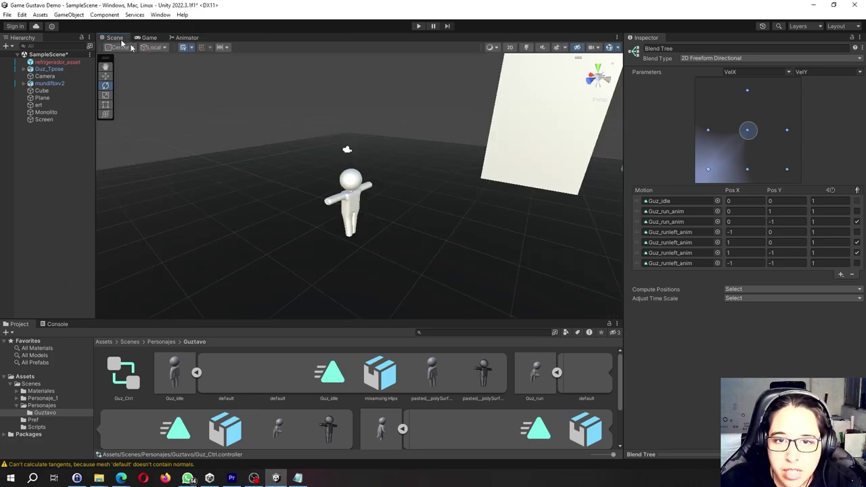
click(355, 203)
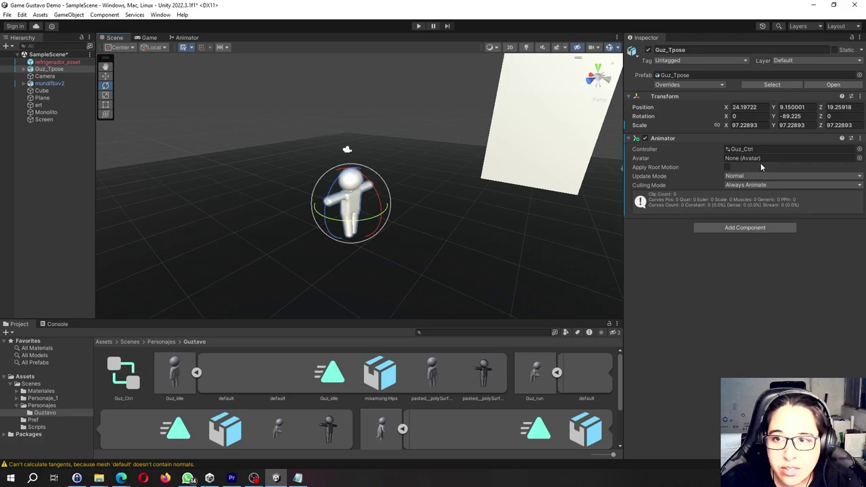
click(860, 157)
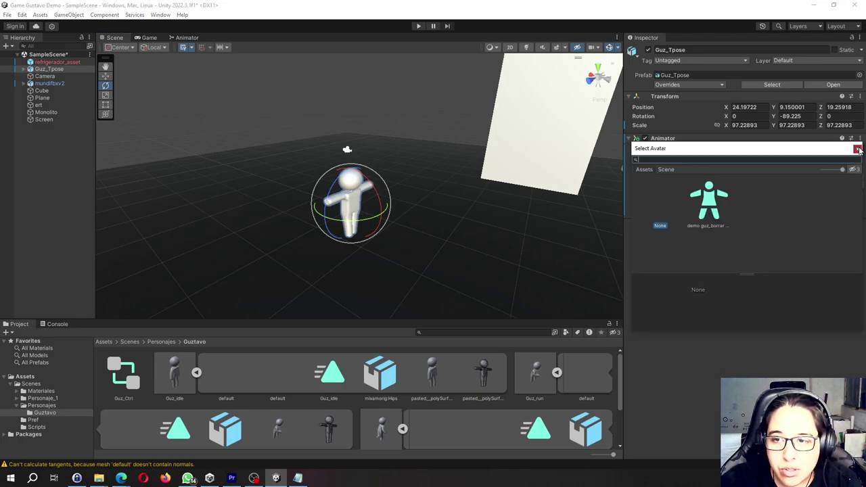
click(858, 149)
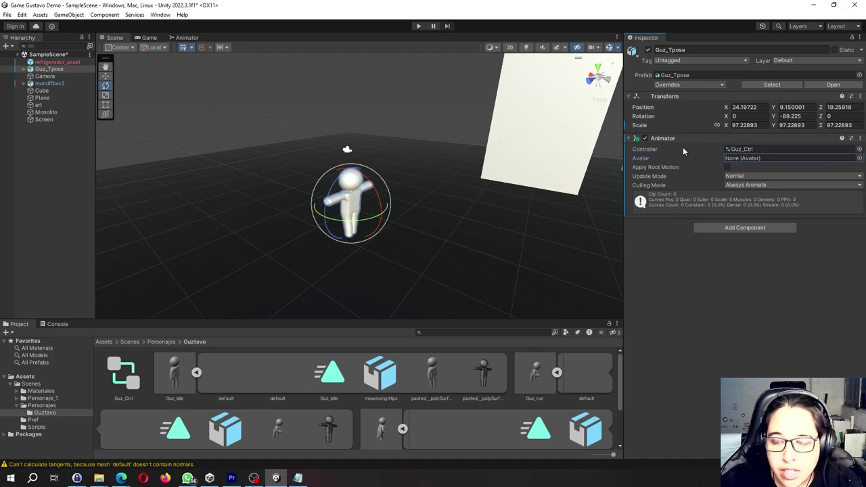
Open Guz_Ctrl's Base Layer graph in the Animator, then run the scene in Play mode.
click(134, 389)
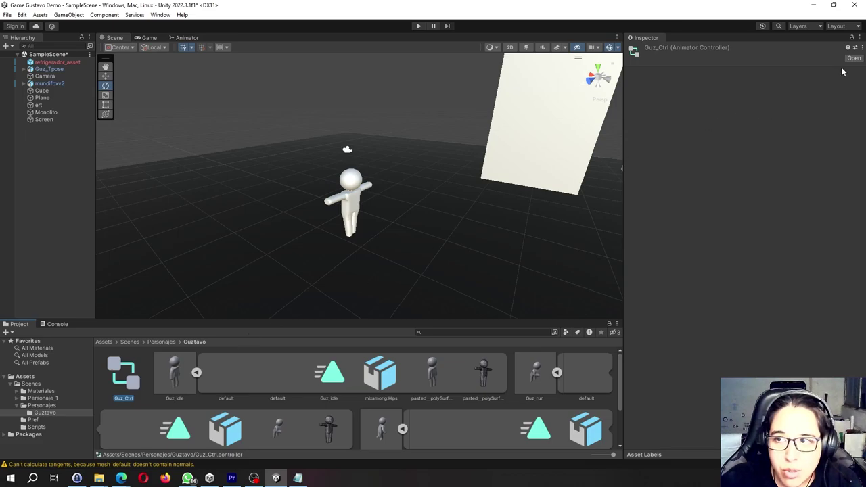
click(854, 59)
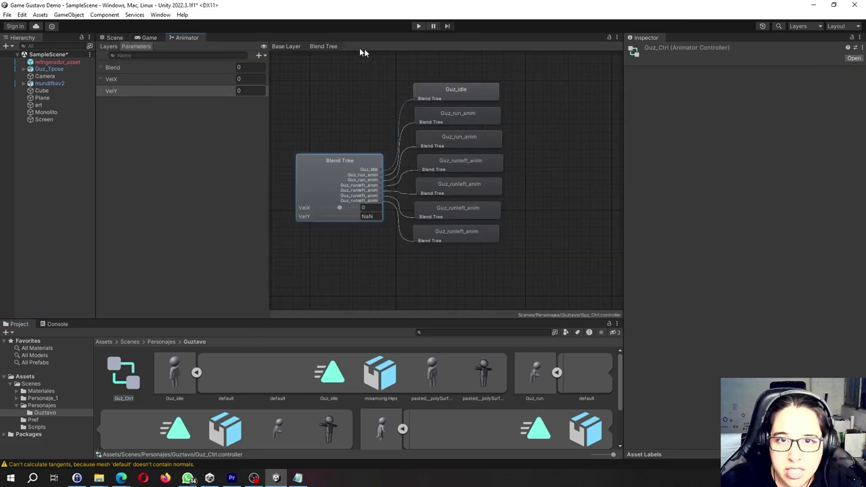
click(284, 48)
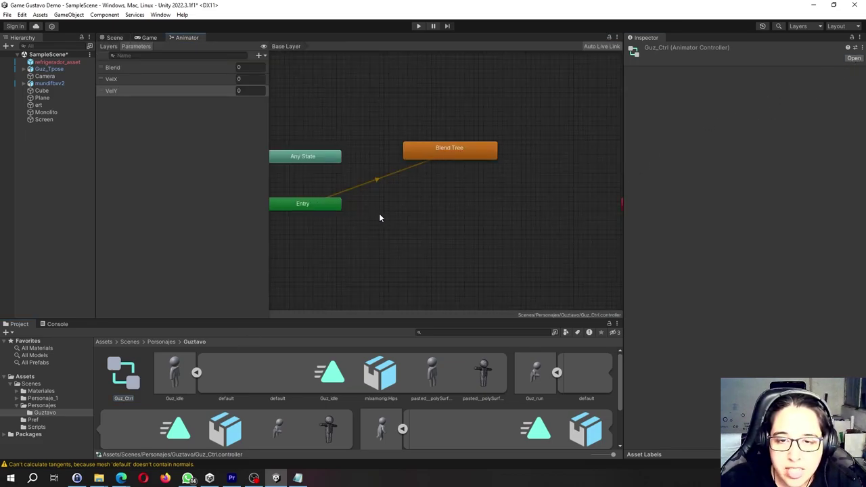
middle_drag(379, 213, 418, 208)
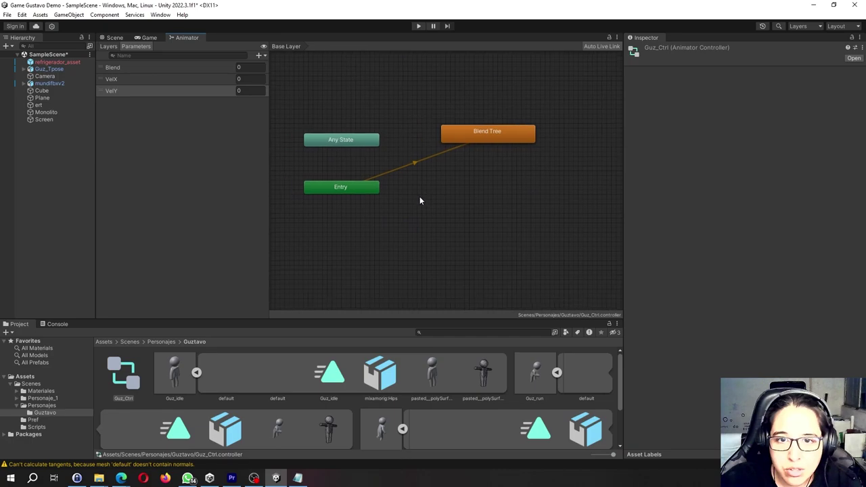
click(114, 37)
click(417, 26)
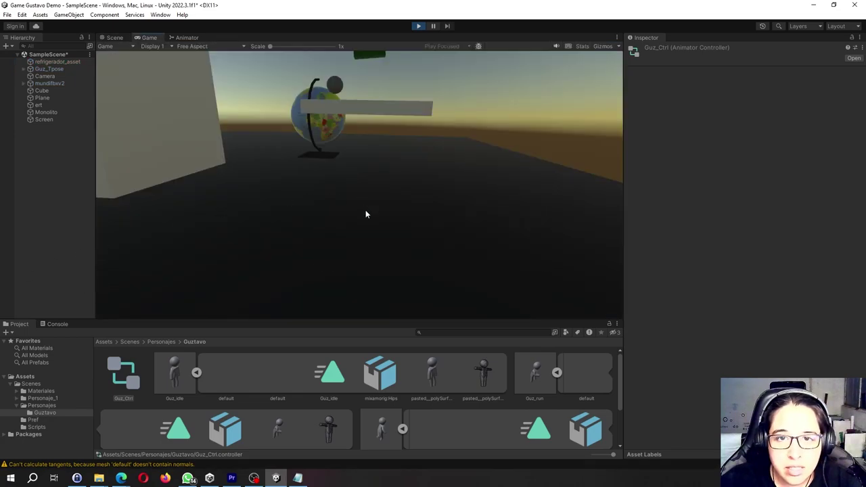
Stop Play mode and select the scene Camera.
click(418, 27)
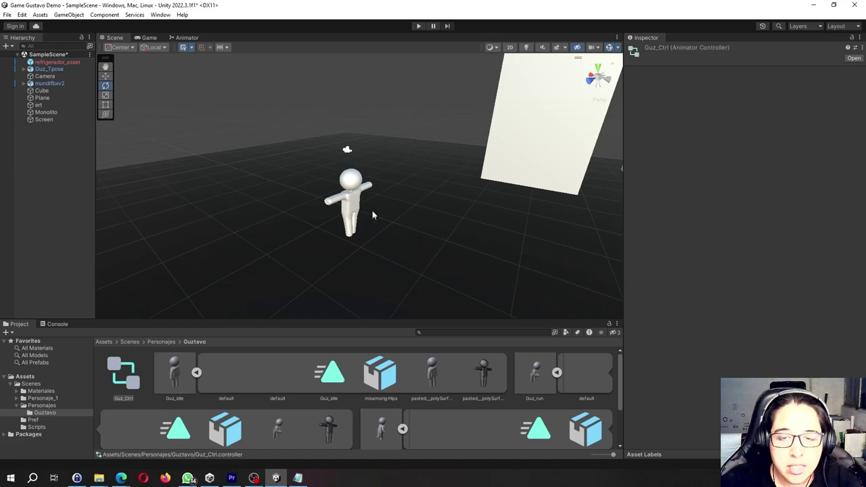
click(353, 201)
click(347, 150)
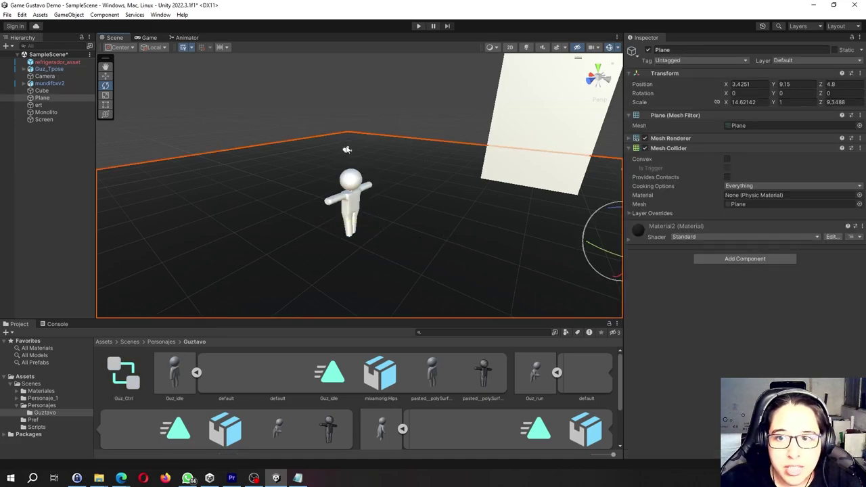
click(45, 76)
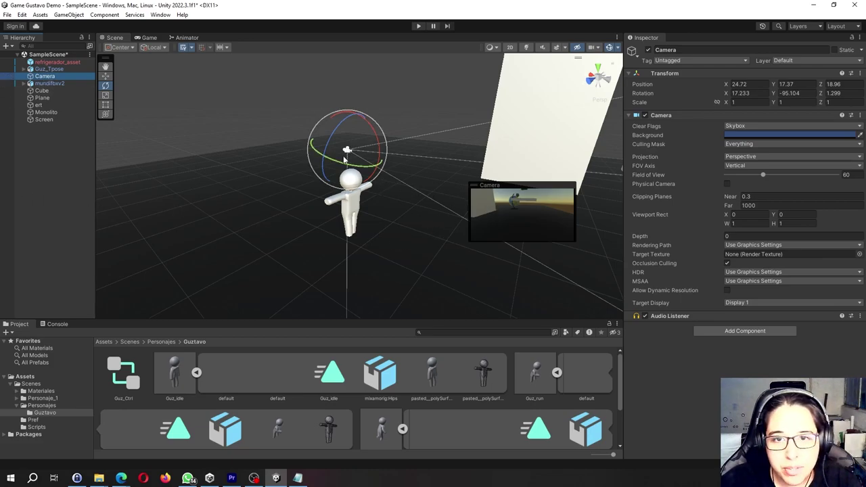
Move the Camera low and close behind the character, then run Play mode again.
key(w)
mouse_move(338, 159)
mouse_down()
mouse_move(211, 197)
mouse_move(234, 191)
mouse_up()
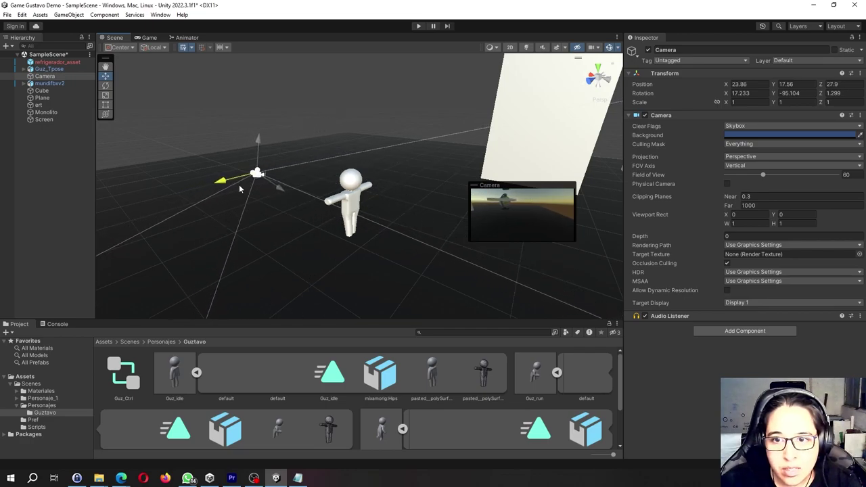
mouse_move(257, 154)
mouse_down()
mouse_move(253, 128)
mouse_move(207, 142)
mouse_up()
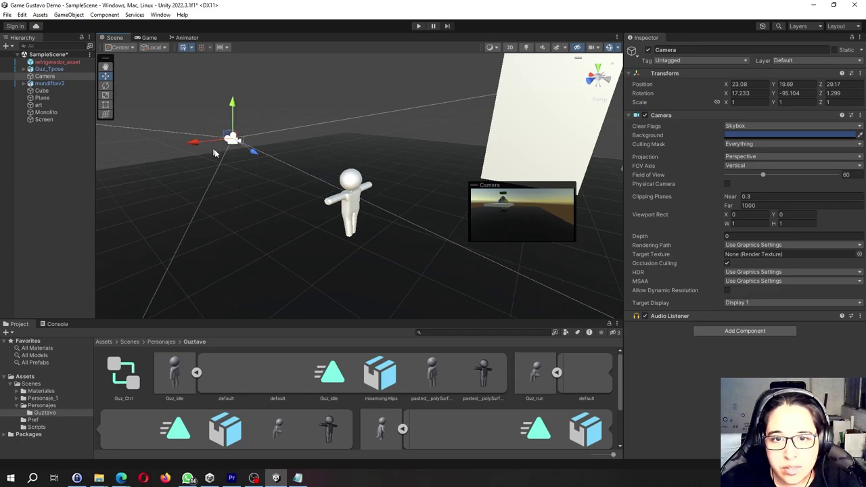
mouse_move(291, 200)
alt+mouse_down()
mouse_move(306, 215)
mouse_move(613, 242)
alt+mouse_up()
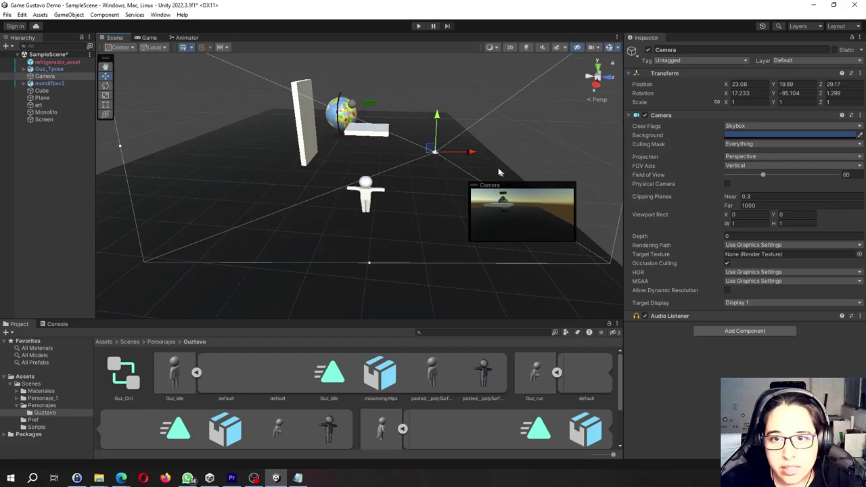
drag(469, 155, 353, 130)
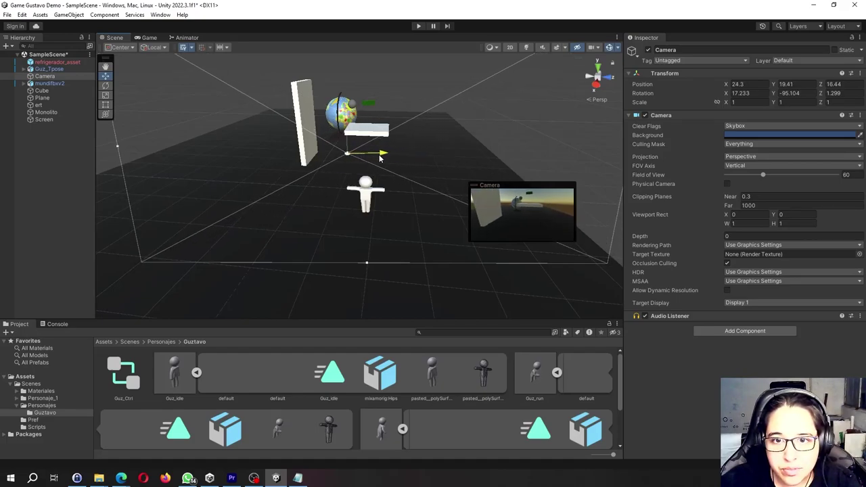
drag(355, 152, 339, 179)
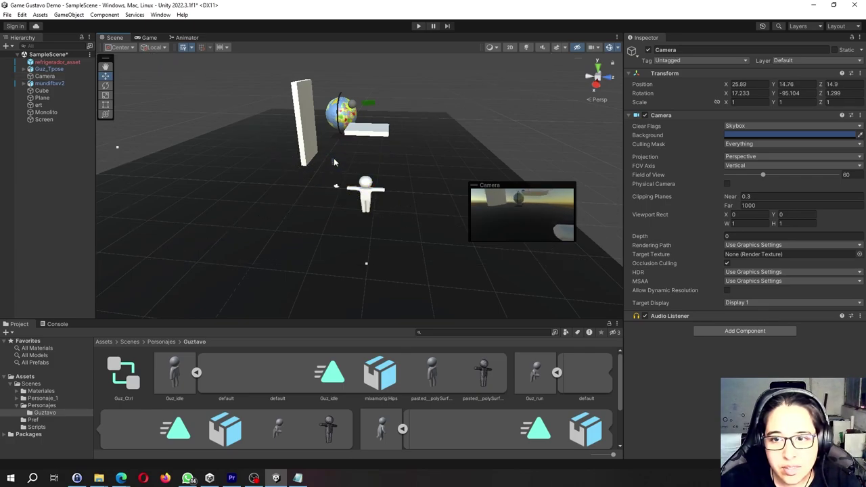
click(338, 184)
click(338, 190)
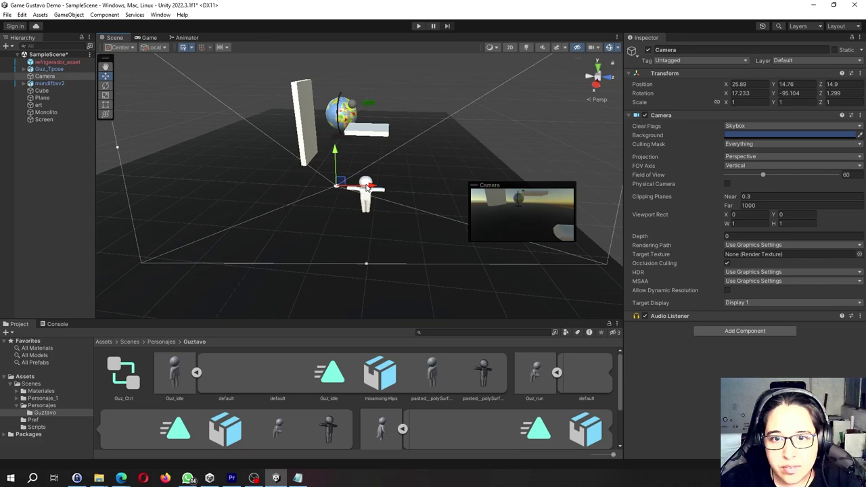
mouse_move(366, 188)
mouse_down()
mouse_move(394, 190)
mouse_move(334, 194)
mouse_up()
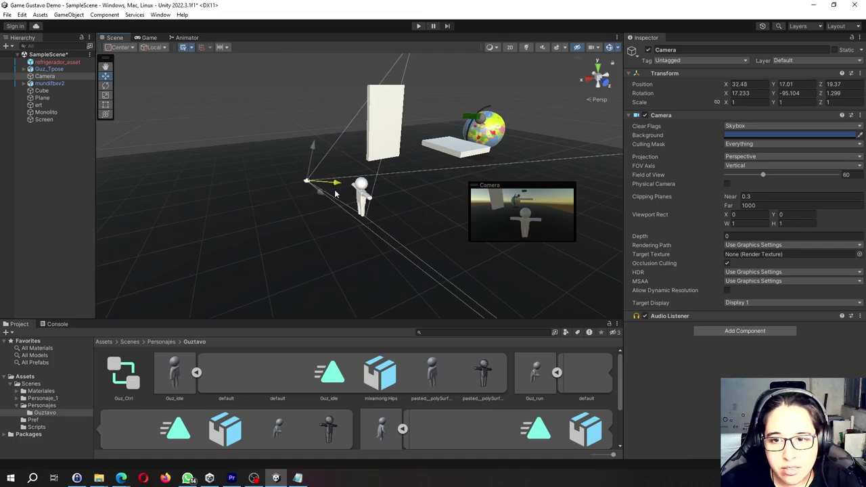
click(417, 25)
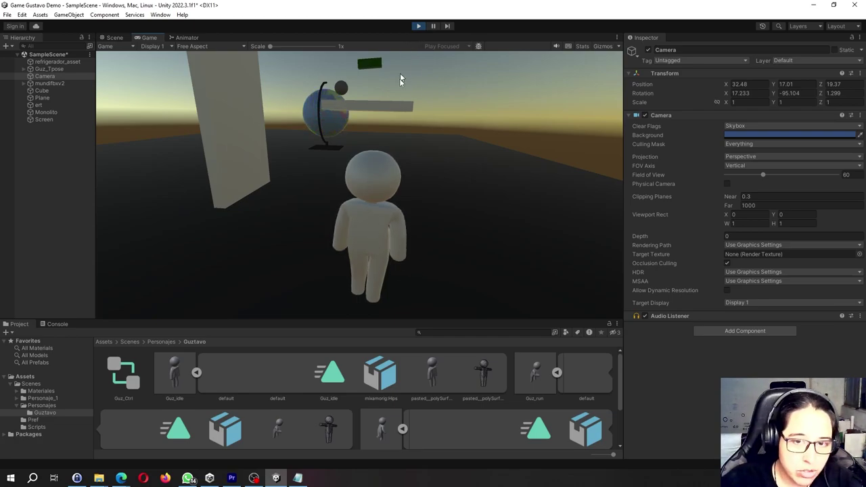
Stop Play mode, select Guz_Tpose and adjust the Scene view.
click(419, 27)
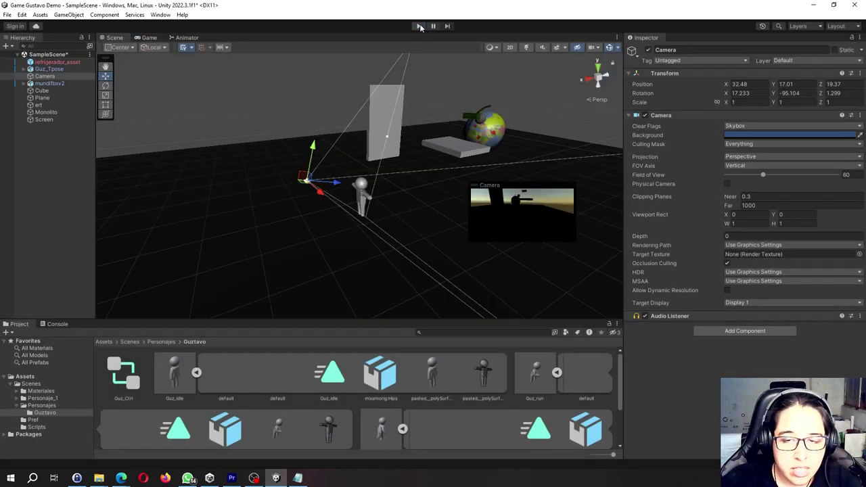
click(364, 201)
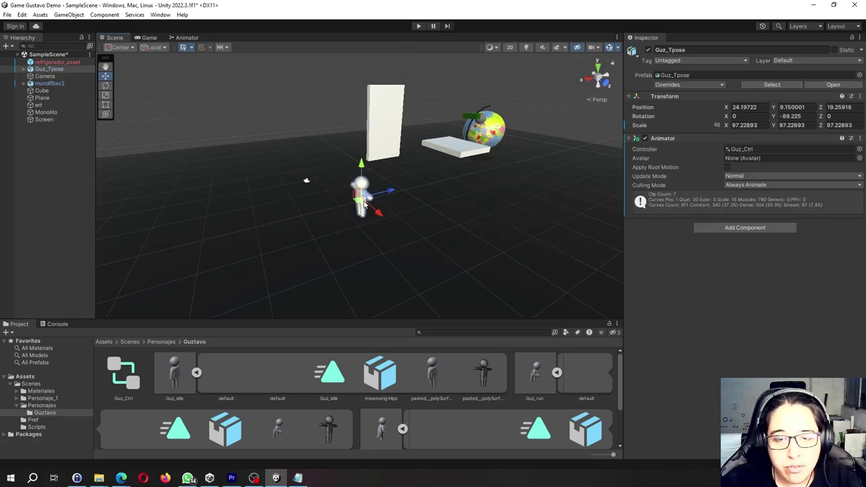
middle_drag(428, 246, 414, 249)
mouse_move(415, 248)
right_down()
mouse_move(237, 230)
mouse_move(341, 259)
right_up()
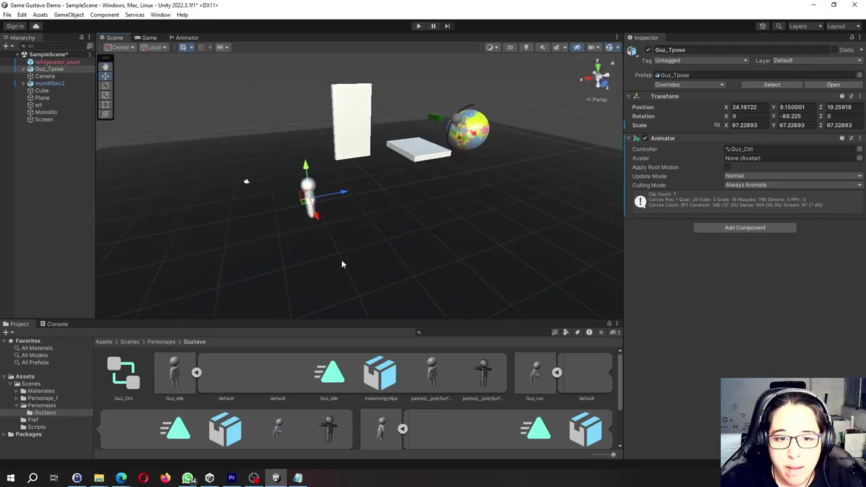
Collapse the sub-assets of Guz_idle, Guz_run, Guz_runleft and Guz_Tpose.
click(196, 373)
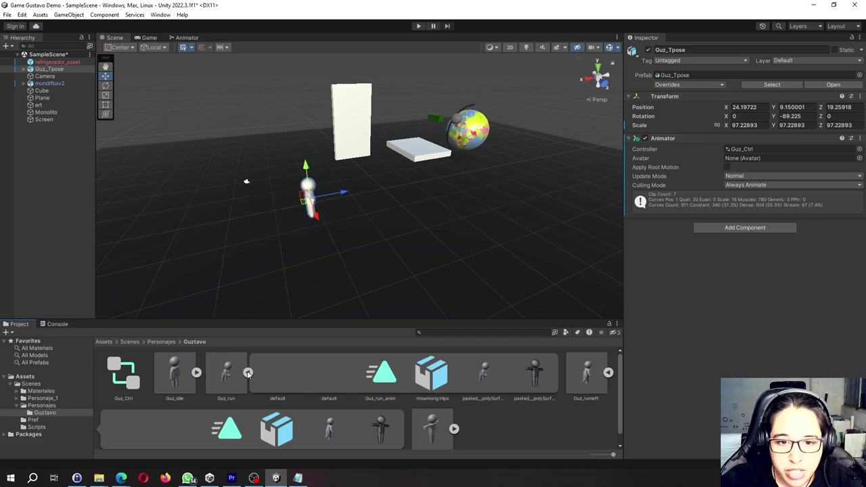
click(248, 373)
click(298, 373)
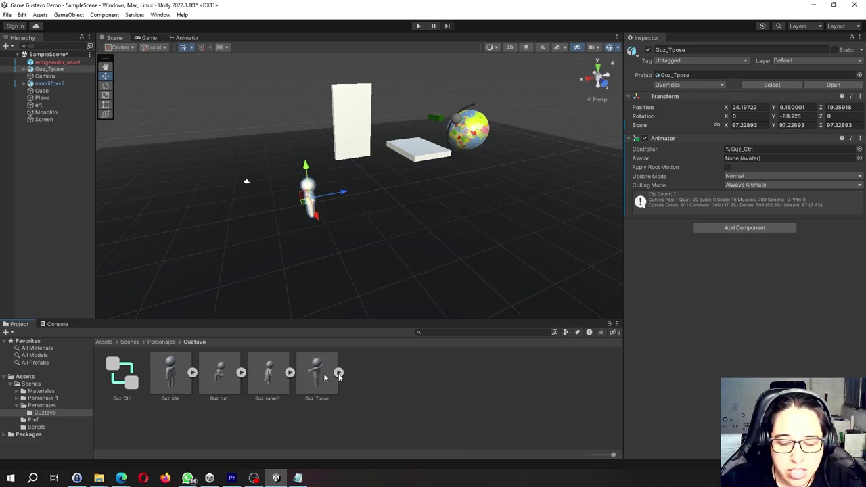
click(108, 417)
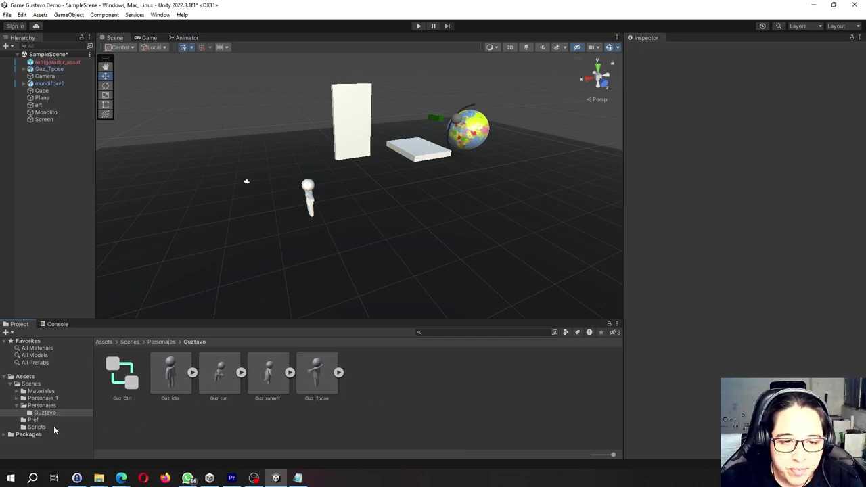
Preview Move_Character2 and Move_Character from the Scripts folder, then open Move_Character in Visual Studio.
click(40, 427)
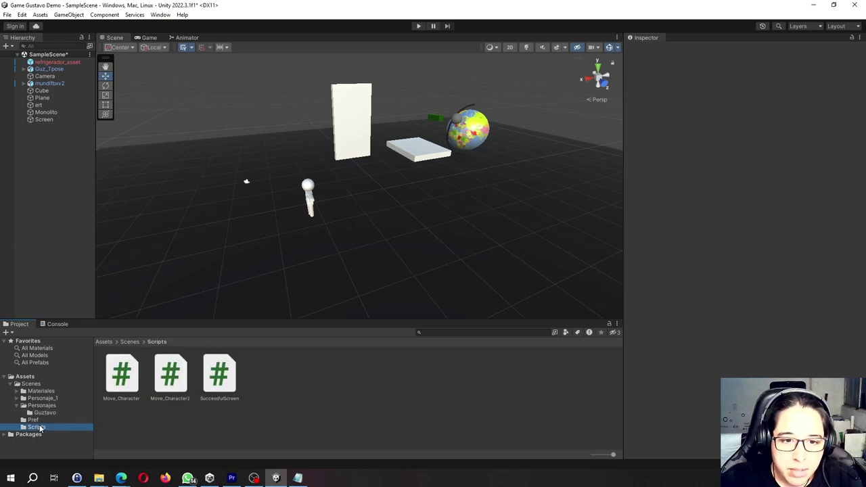
click(169, 388)
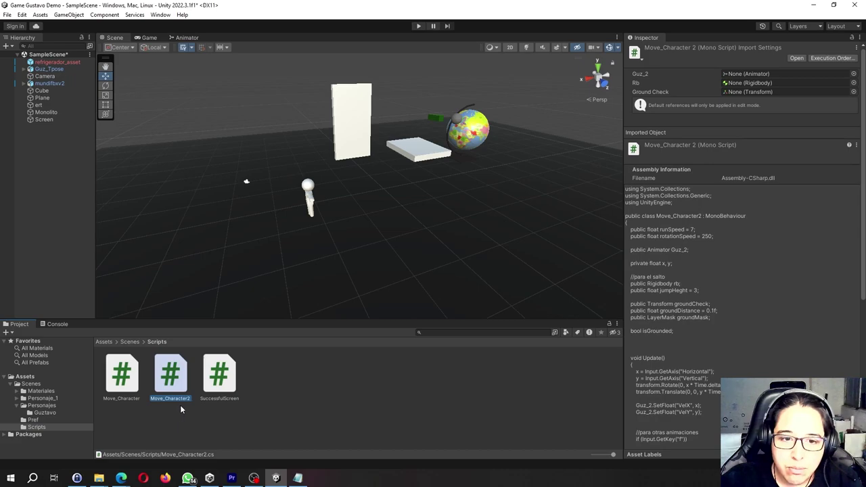
click(122, 397)
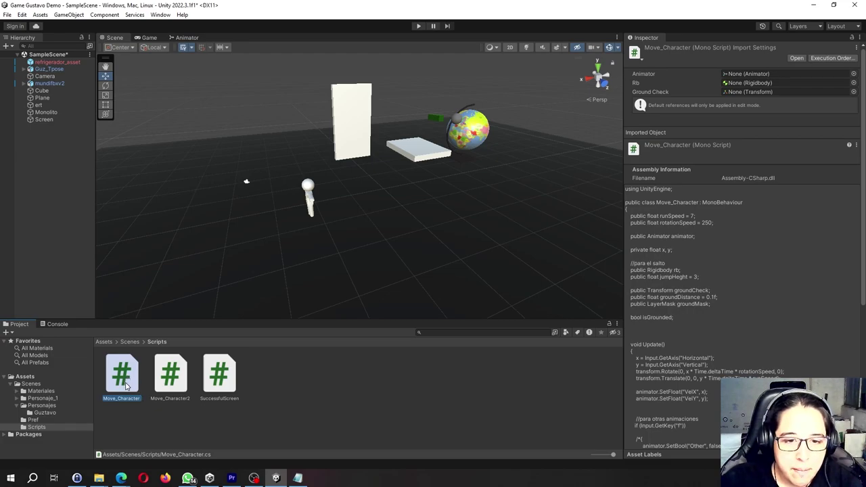
double_click(126, 385)
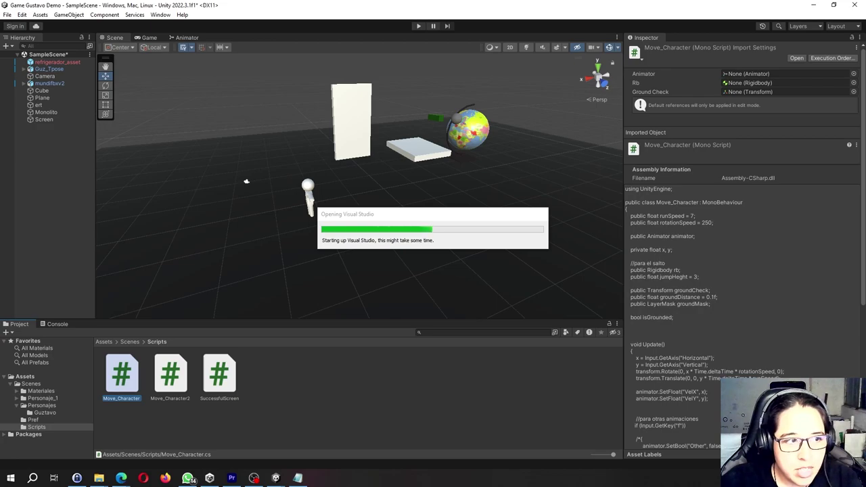
drag(343, 113, 243, 63)
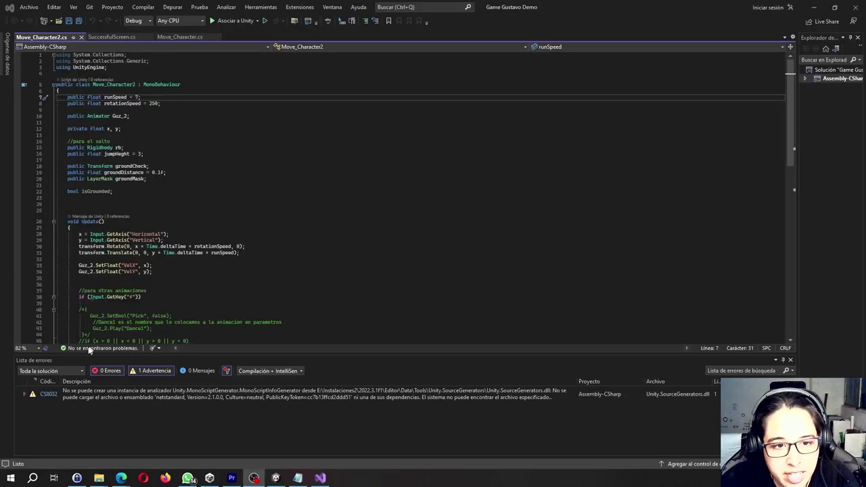
Scroll through Move_Character2.cs at 200% and 70% zoom, then reset the zoom to 100%.
click(39, 349)
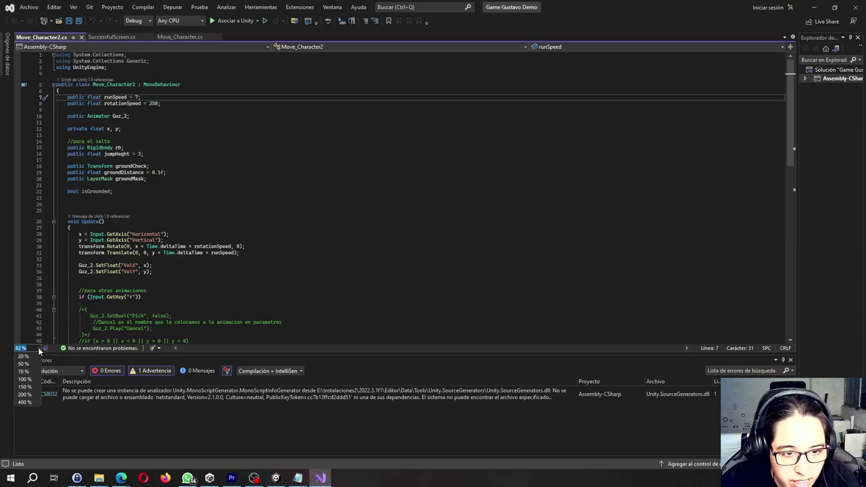
click(30, 395)
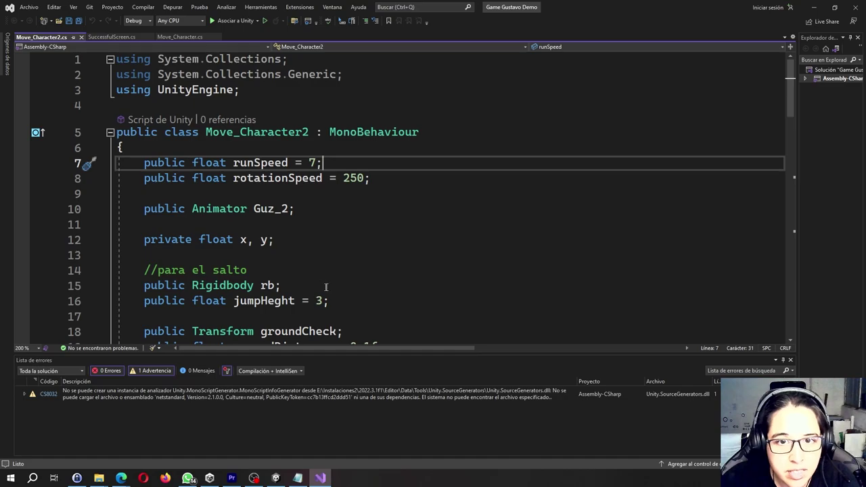
scroll(369, 271, down, 3)
scroll(369, 271, down, 3)
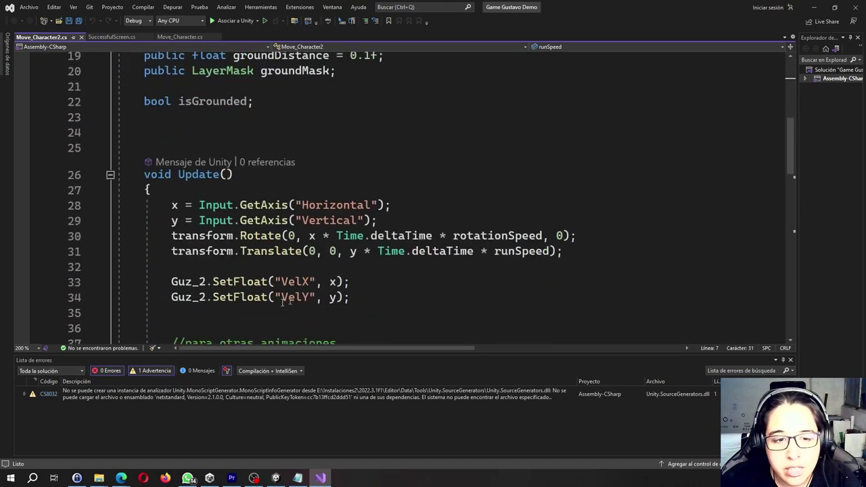
click(39, 347)
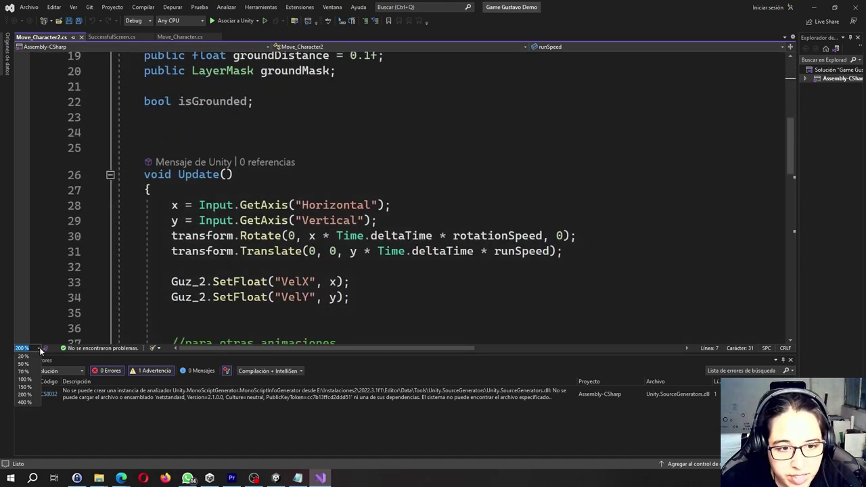
click(32, 373)
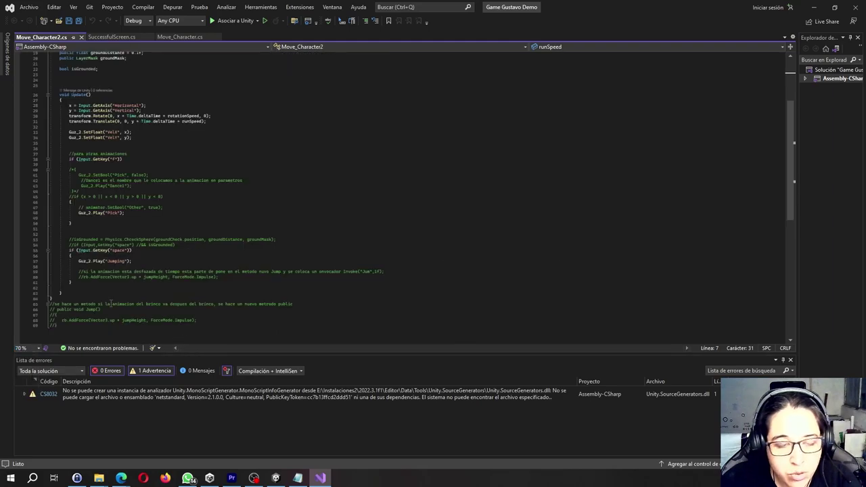
scroll(140, 289, down, 7)
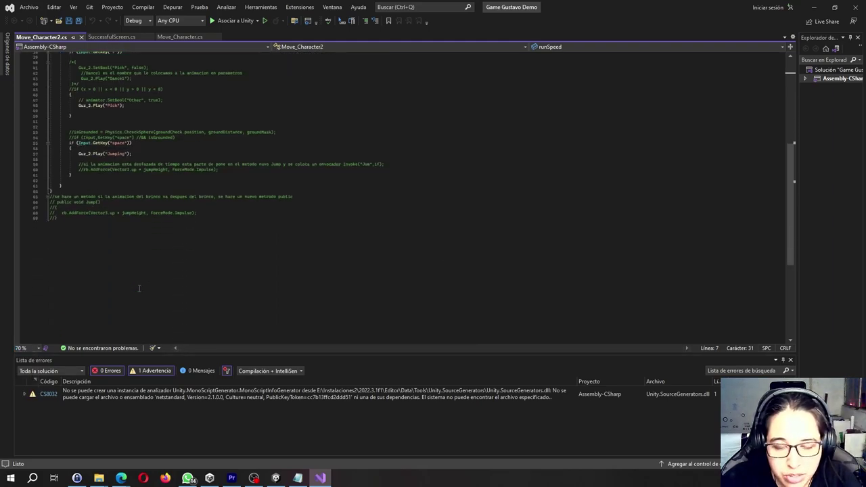
scroll(139, 289, up, 2)
scroll(138, 290, up, 2)
scroll(137, 291, up, 2)
scroll(136, 291, up, 1)
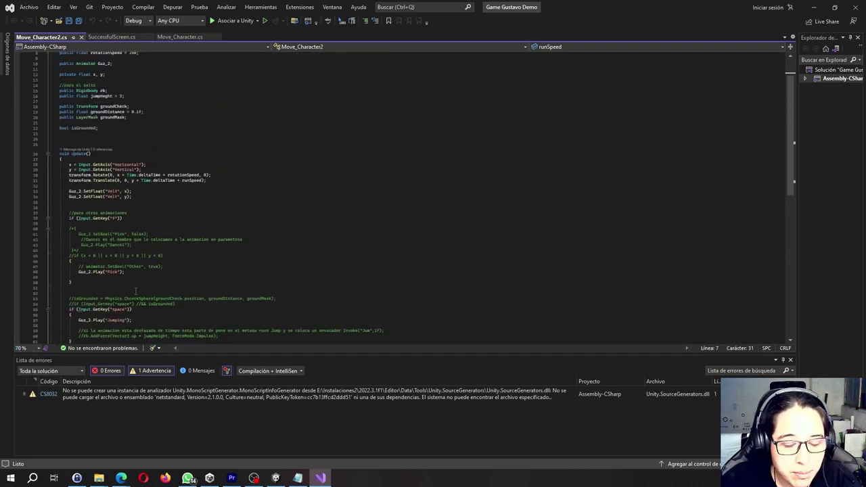
click(39, 348)
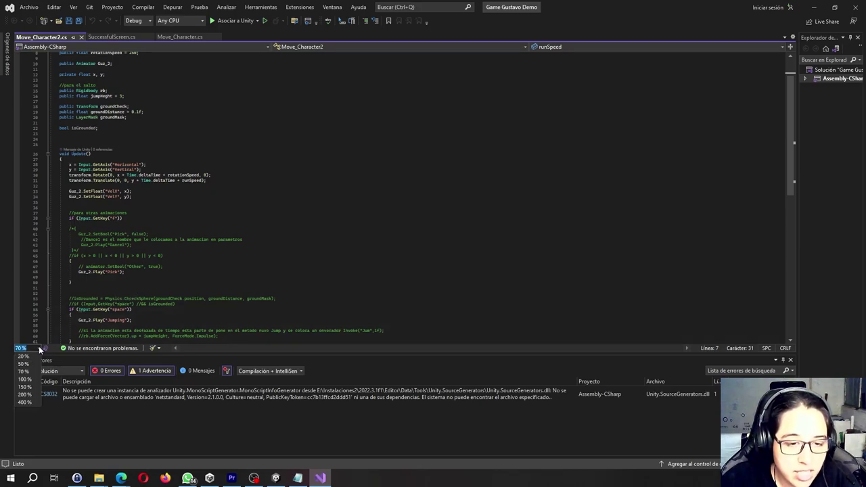
click(31, 377)
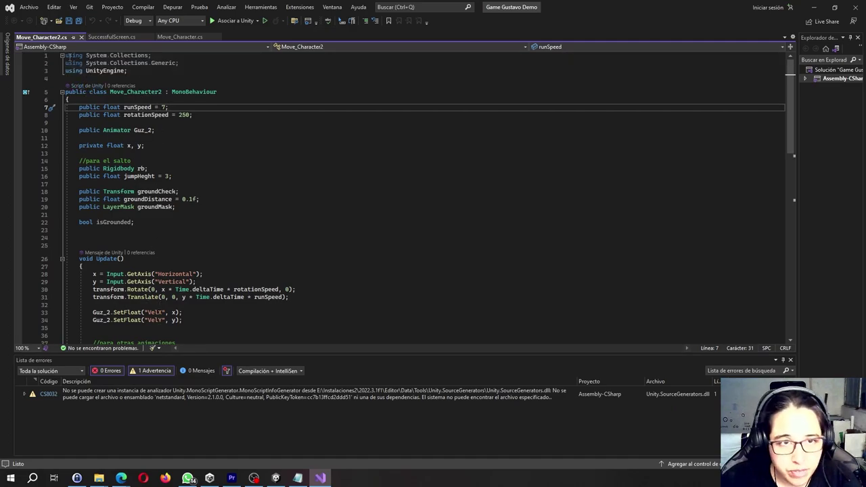
Inspect the using statements, class declaration and Guz_2 field references, then return to Unity.
drag(65, 55, 145, 70)
drag(89, 91, 197, 92)
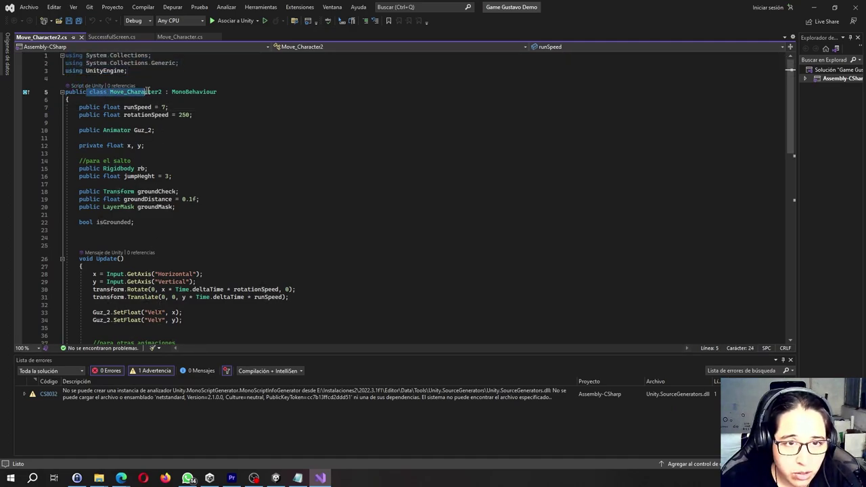
click(212, 110)
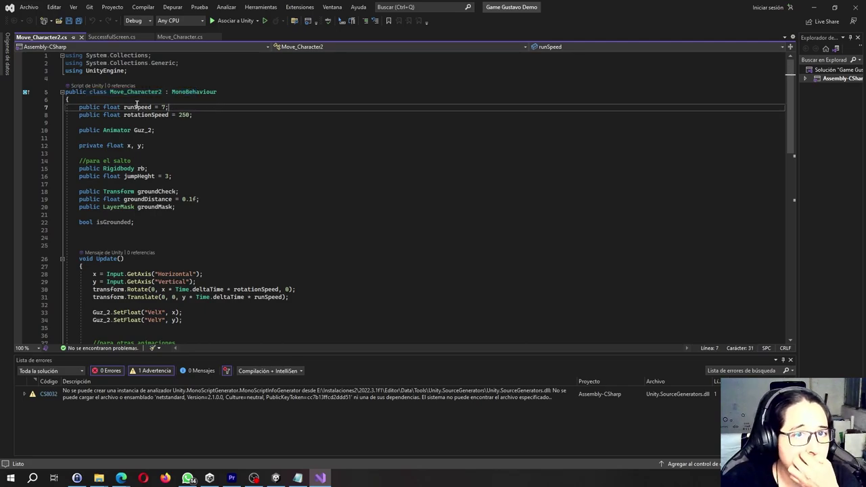
click(136, 91)
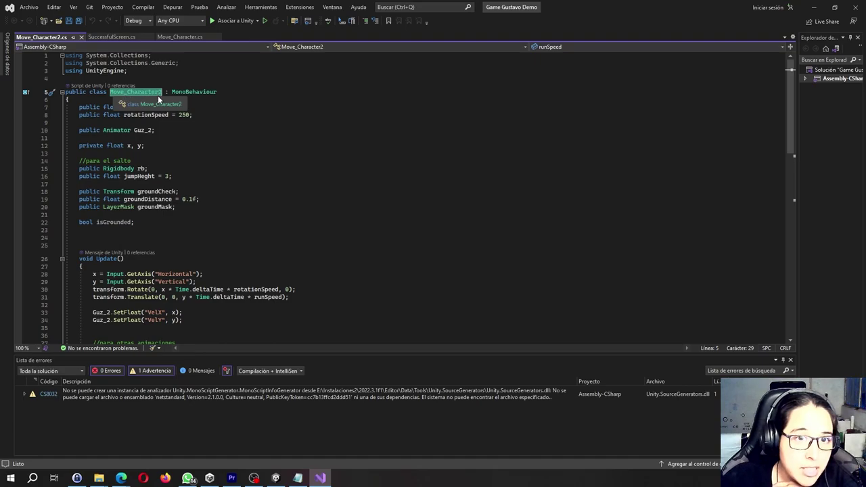
click(210, 124)
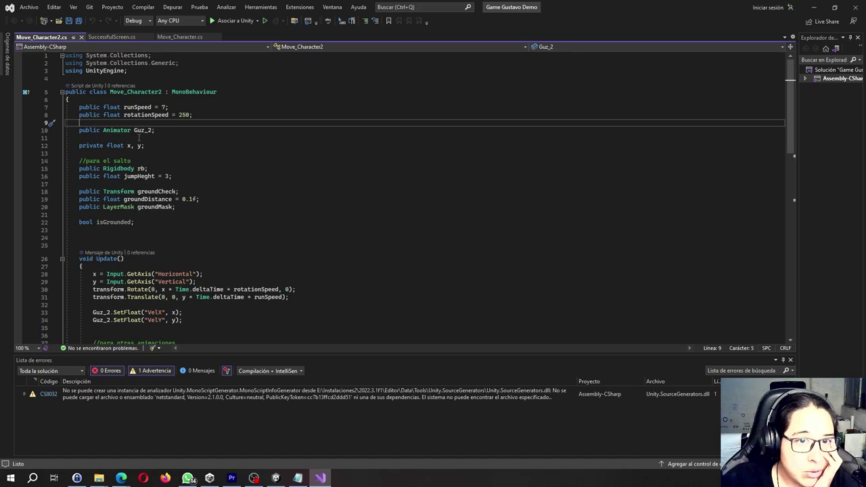
click(135, 130)
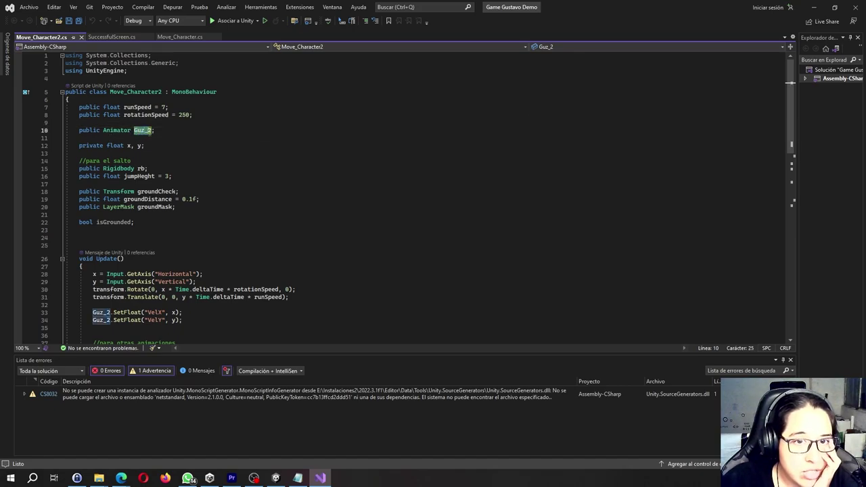
click(276, 478)
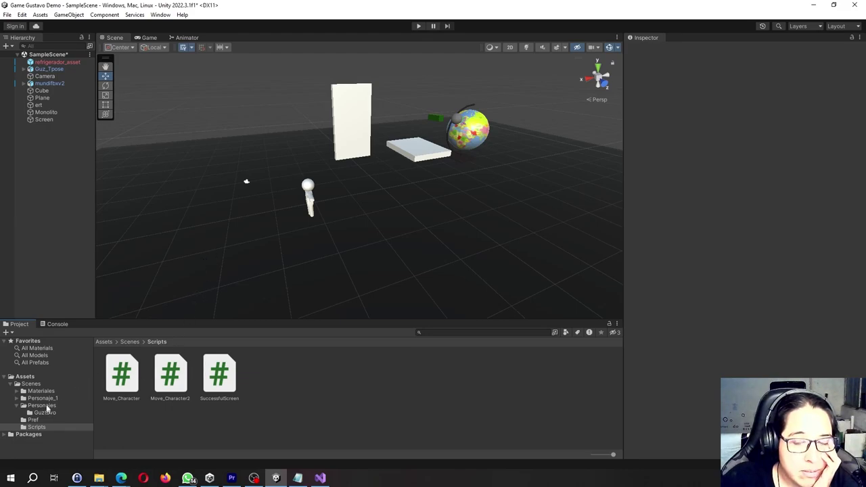
Check Guz_Tpose's Guz_Ctrl controller from Personajes > Guztavo in the Animator, then return to Visual Studio.
click(308, 196)
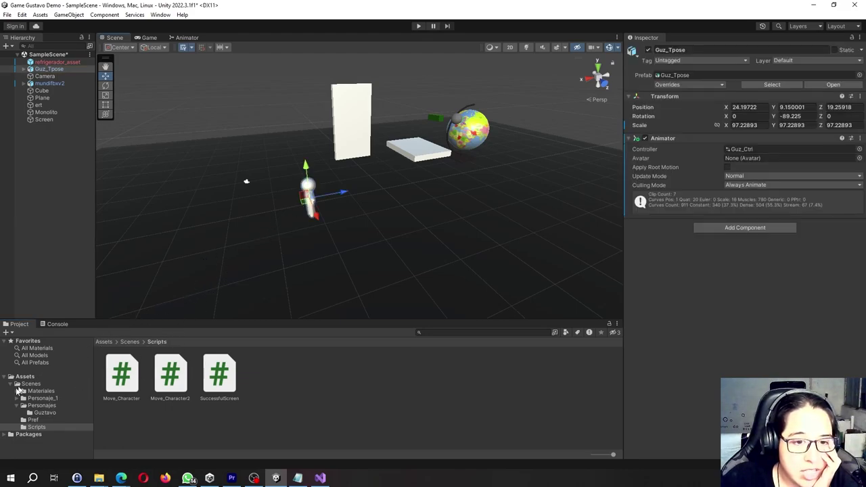
click(52, 406)
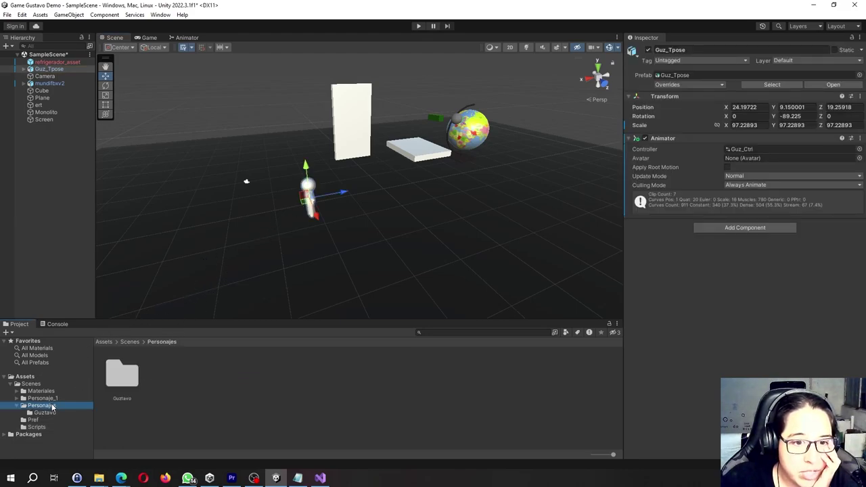
double_click(131, 382)
click(134, 385)
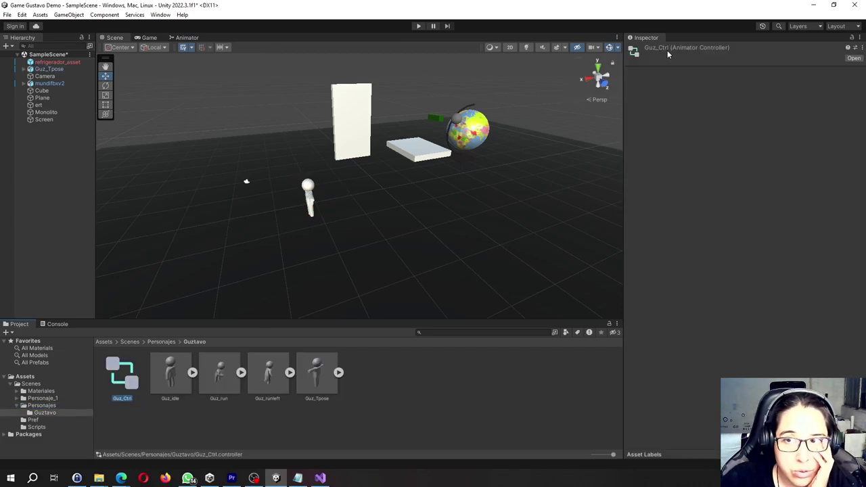
click(854, 58)
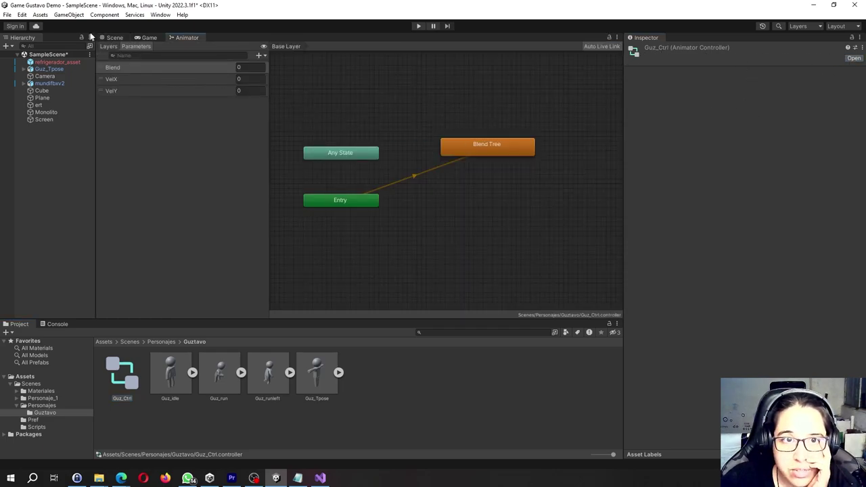
click(113, 38)
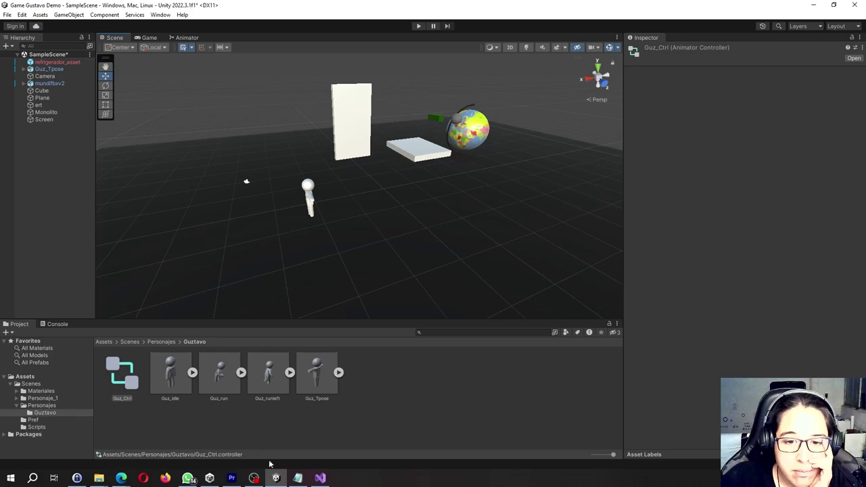
click(320, 478)
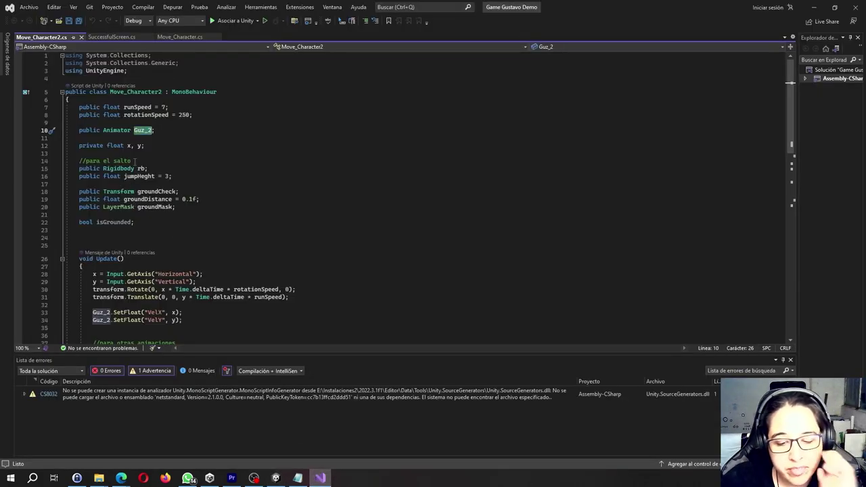
Rename the Animator field on line 10 from Guz_2 to Guz_Ctrl.
key(Left)
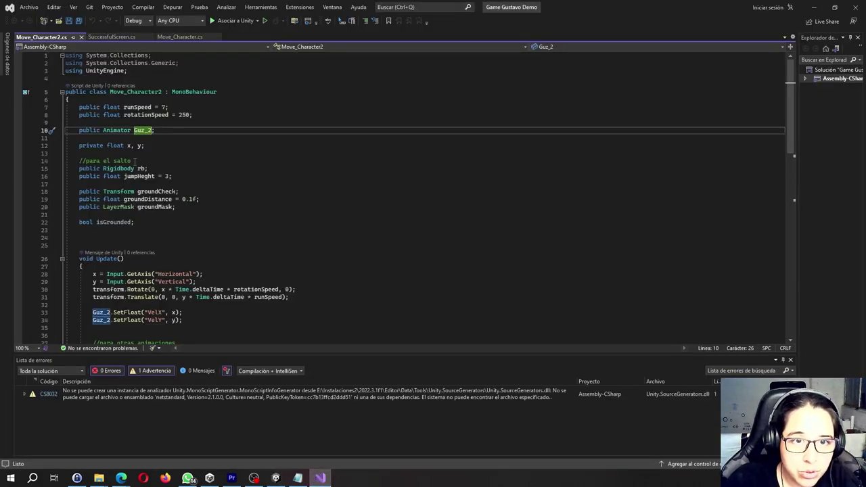
key(Delete)
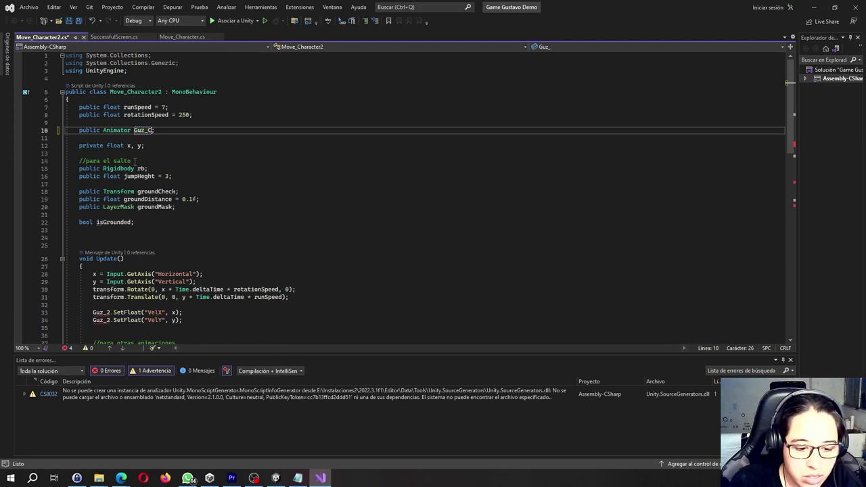
text(T)
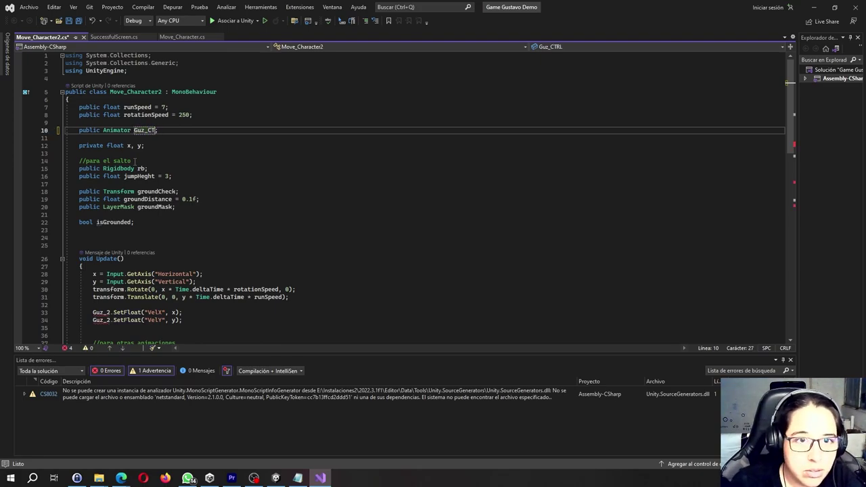
key(BackSpace)
text(trl)
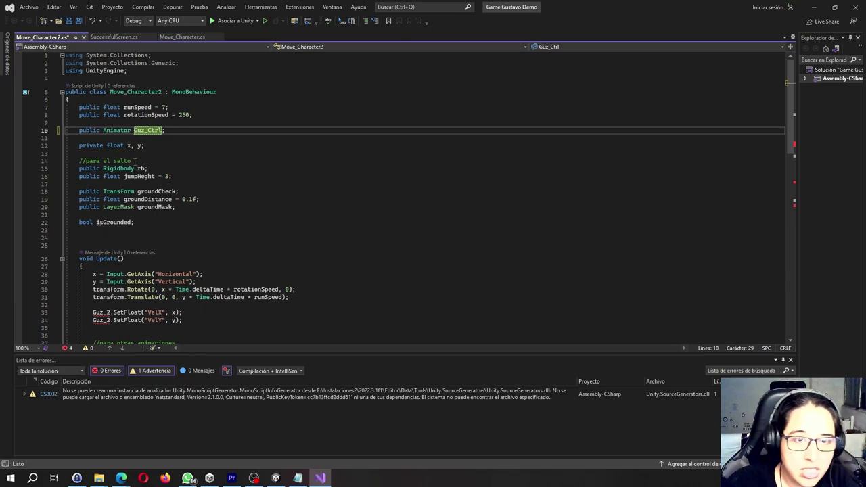
Review the jump and ground-check field declarations and scroll down through the script.
click(177, 153)
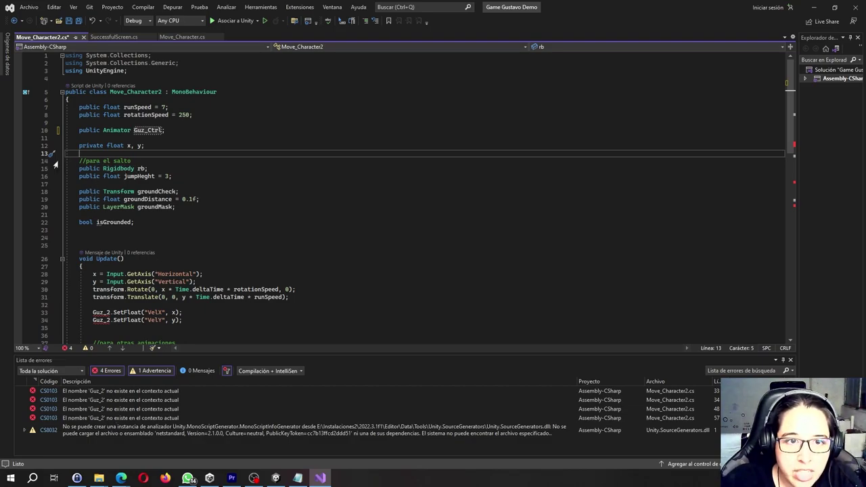
drag(74, 160, 211, 217)
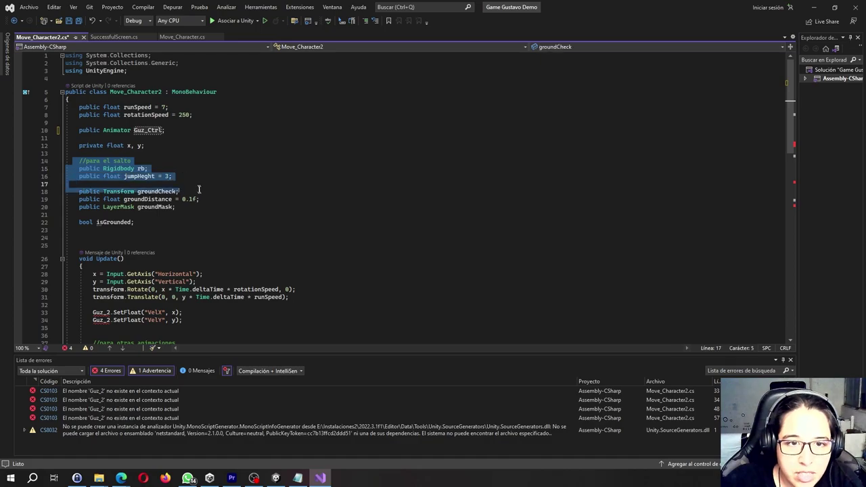
mouse_move(211, 213)
mouse_down()
mouse_move(213, 206)
mouse_move(211, 220)
mouse_up()
click(209, 227)
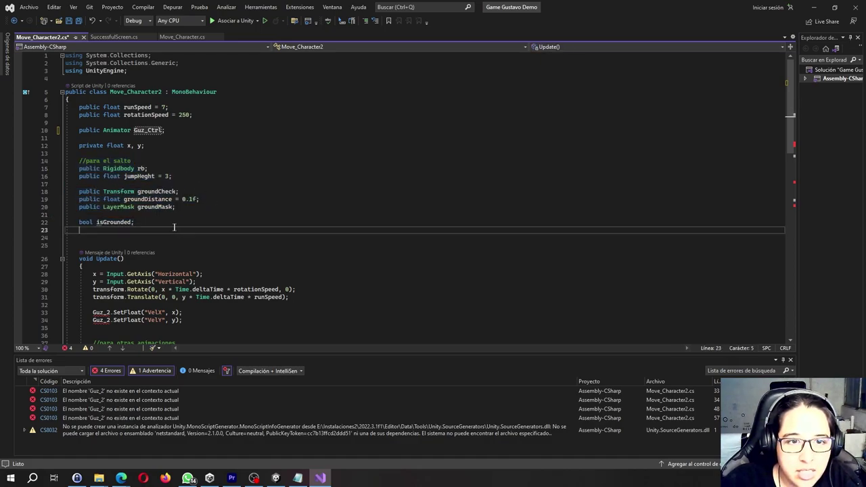
scroll(209, 227, down, 2)
scroll(209, 227, down, 2)
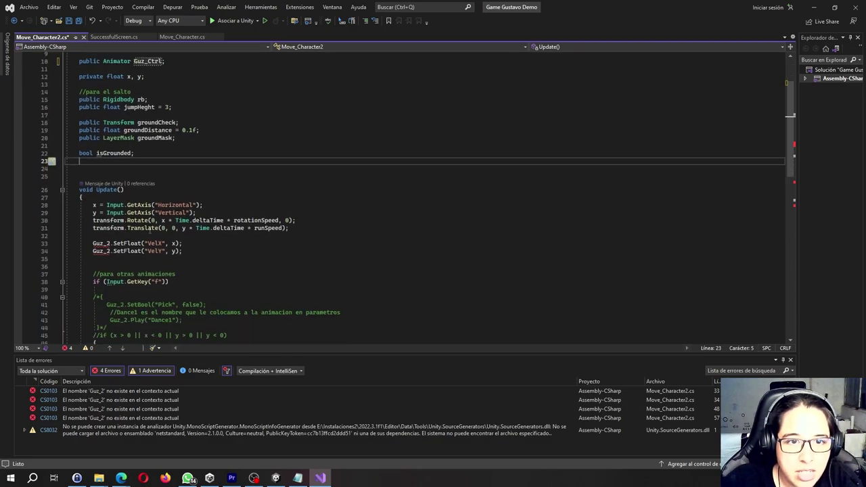
scroll(210, 227, down, 1)
scroll(210, 227, down, 1)
scroll(110, 179, down, 1)
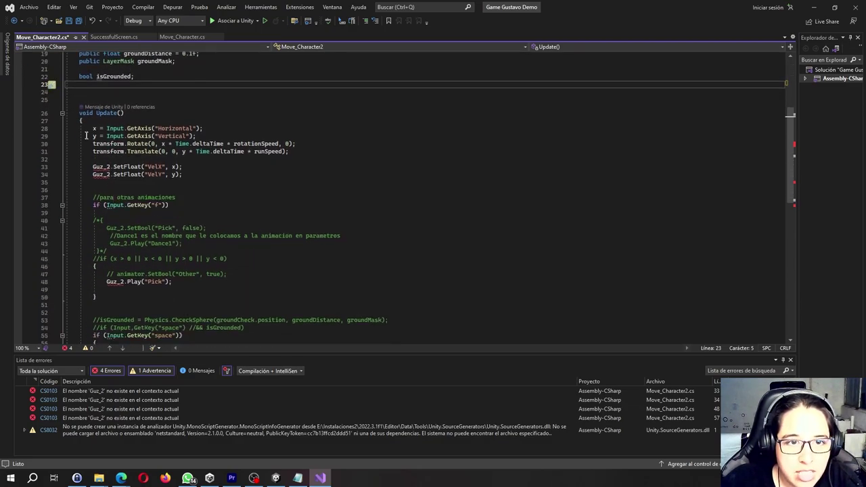
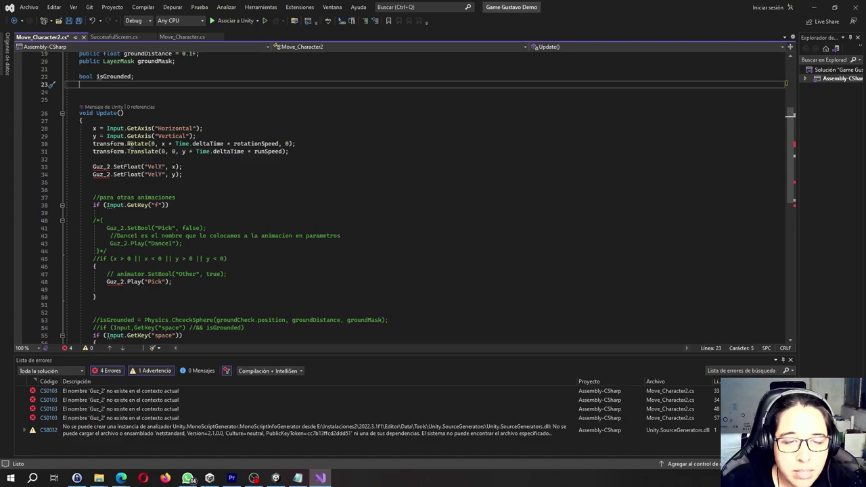
Review the script and check the exact name of the Guz_Ctrl animator field.
scroll(125, 144, up, 1)
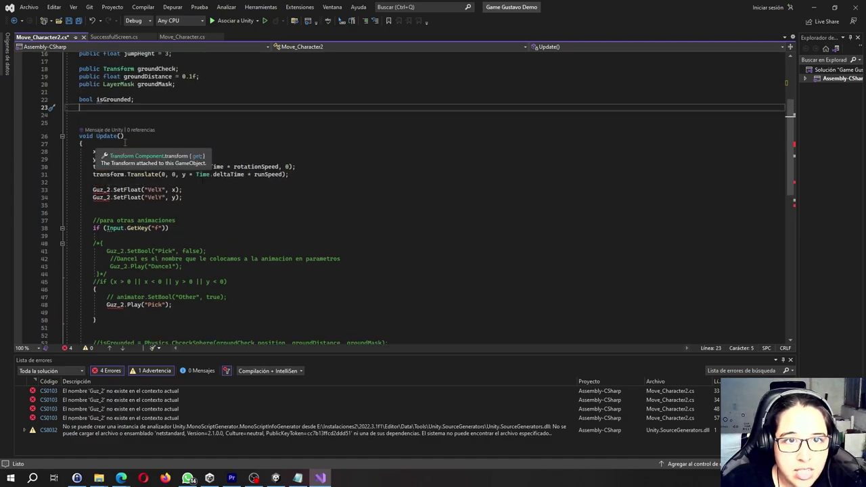
scroll(125, 144, up, 2)
scroll(126, 144, up, 2)
scroll(125, 142, up, 1)
scroll(125, 140, down, 3)
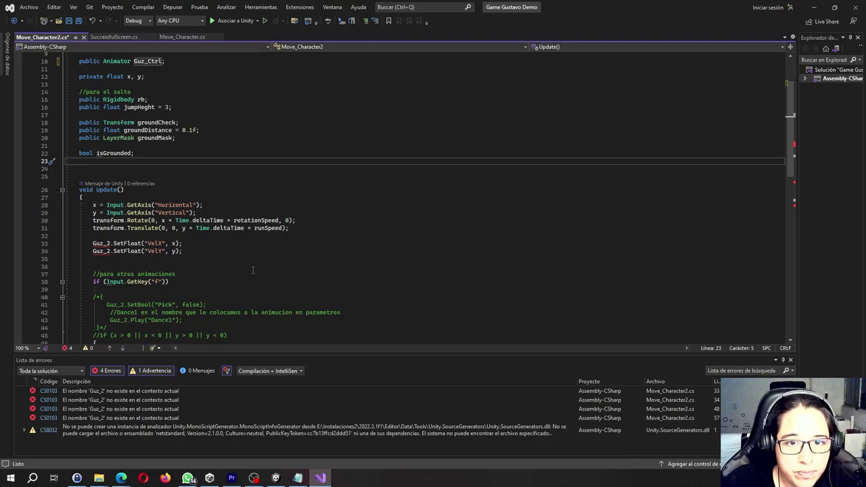
scroll(253, 270, up, 2)
scroll(253, 270, up, 1)
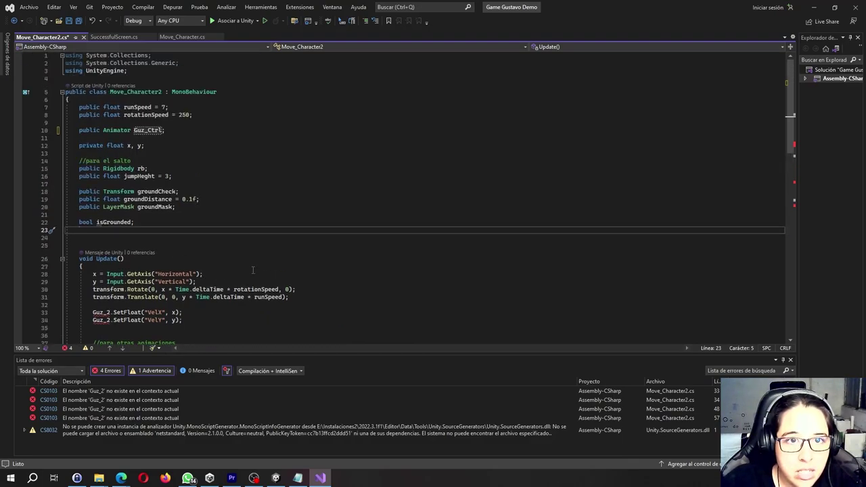
scroll(253, 270, down, 2)
scroll(254, 270, down, 2)
scroll(253, 271, down, 1)
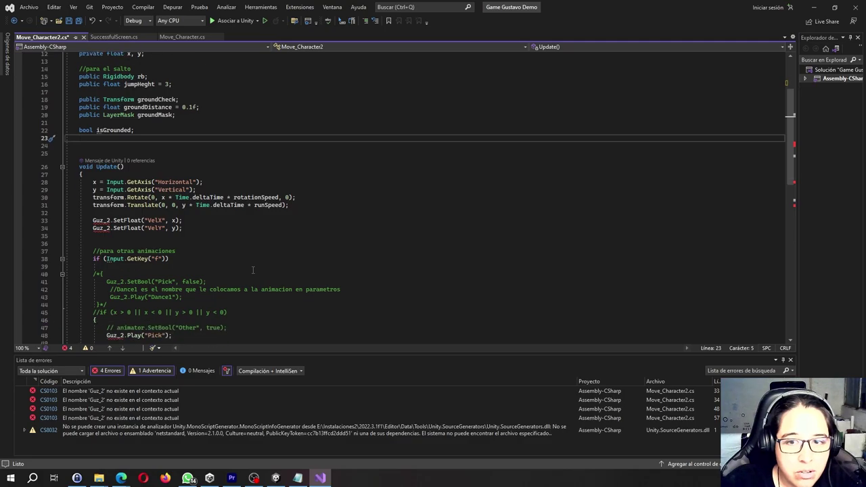
scroll(253, 270, down, 1)
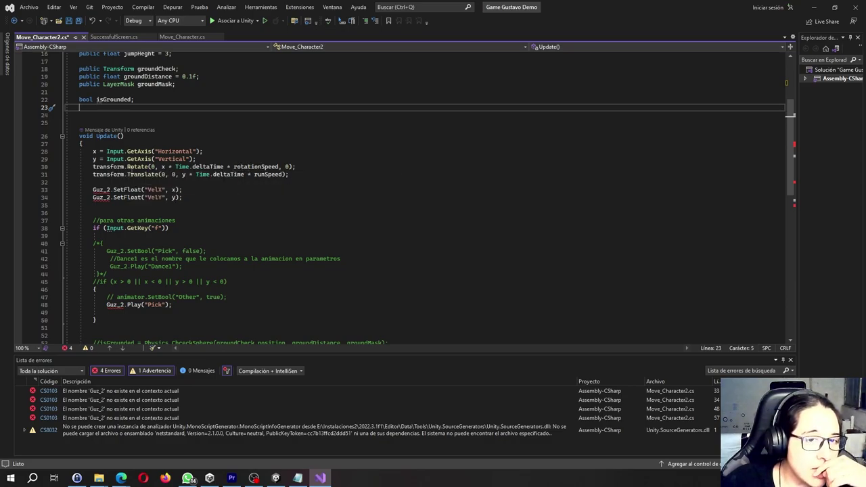
mouse_move(136, 166)
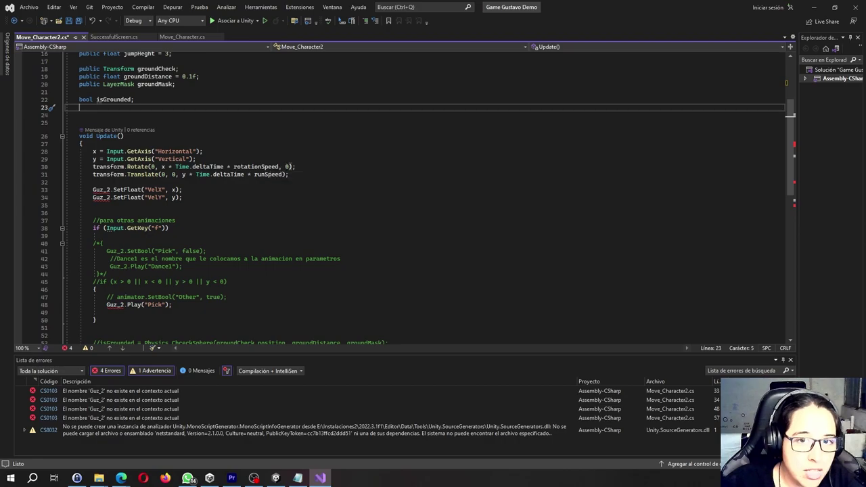
scroll(241, 205, down, 1)
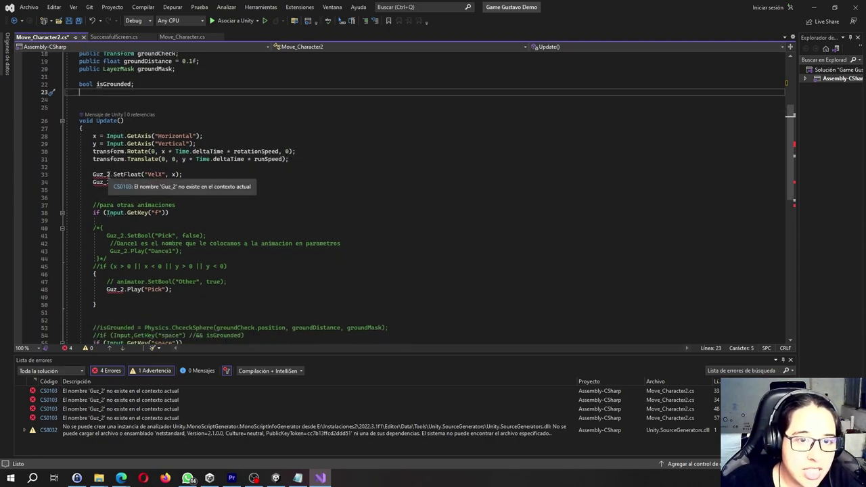
scroll(108, 175, up, 3)
scroll(109, 175, up, 1)
scroll(111, 159, down, 1)
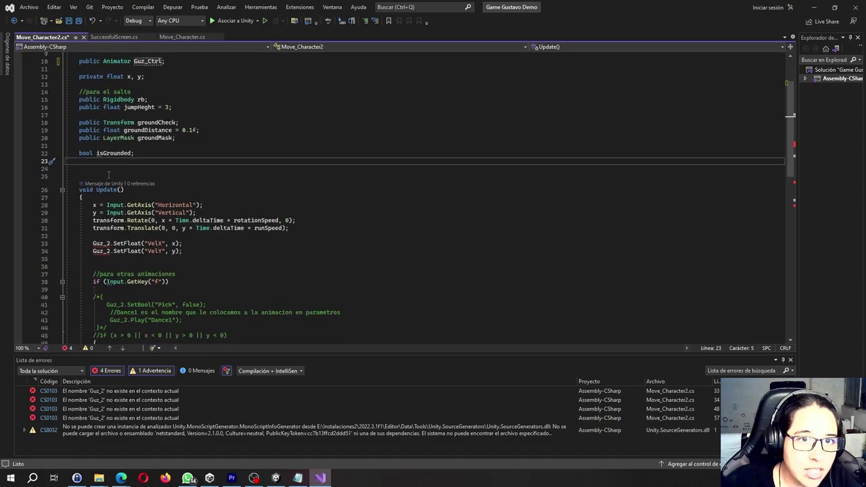
scroll(113, 138, up, 1)
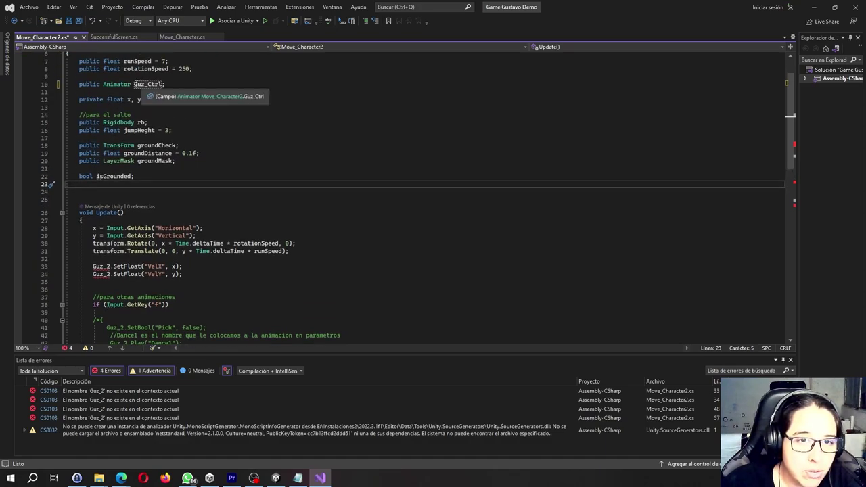
click(145, 84)
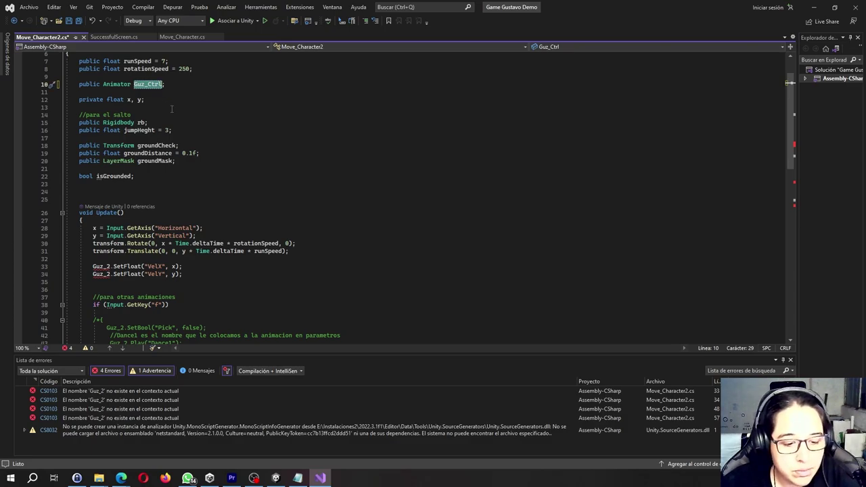
Change Guz_2 to Guz_Ctrl in the calls on lines 33 and 34.
scroll(115, 282, down, 2)
scroll(90, 201, down, 2)
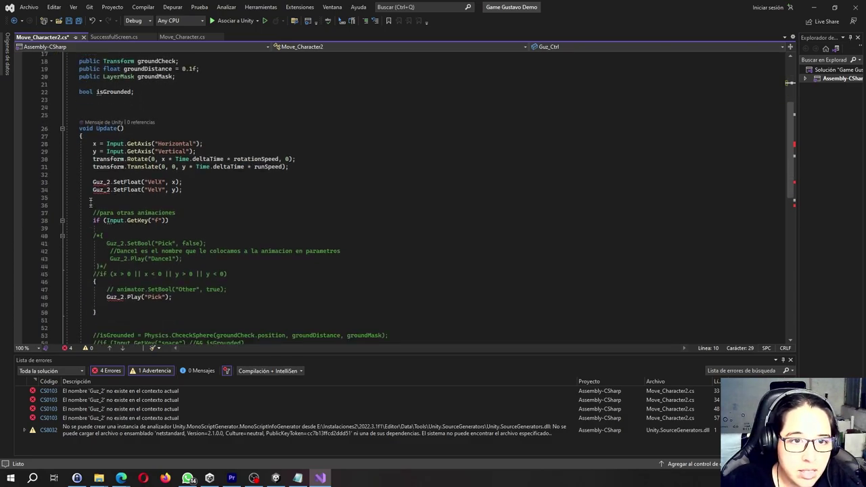
click(103, 181)
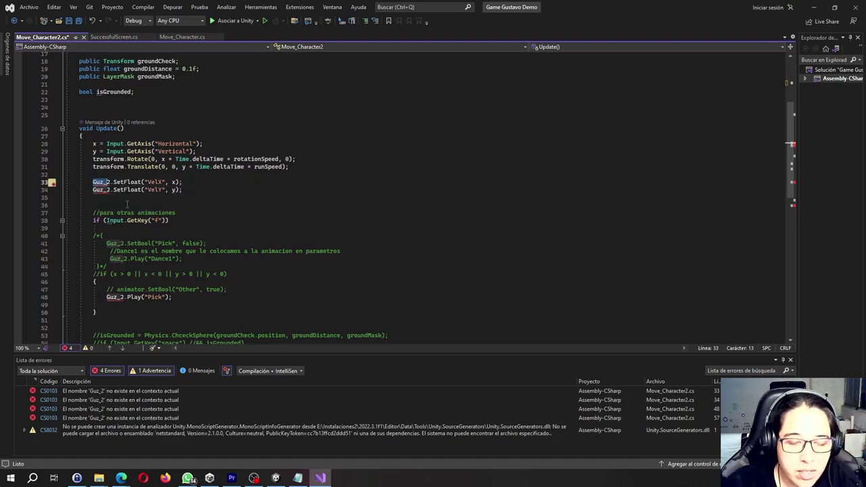
key(BackSpace)
text(Guz_Ctrl)
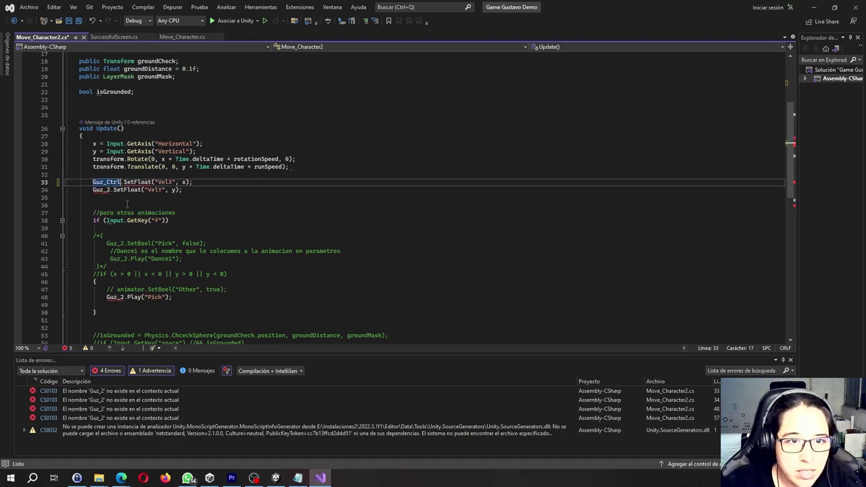
key(Down)
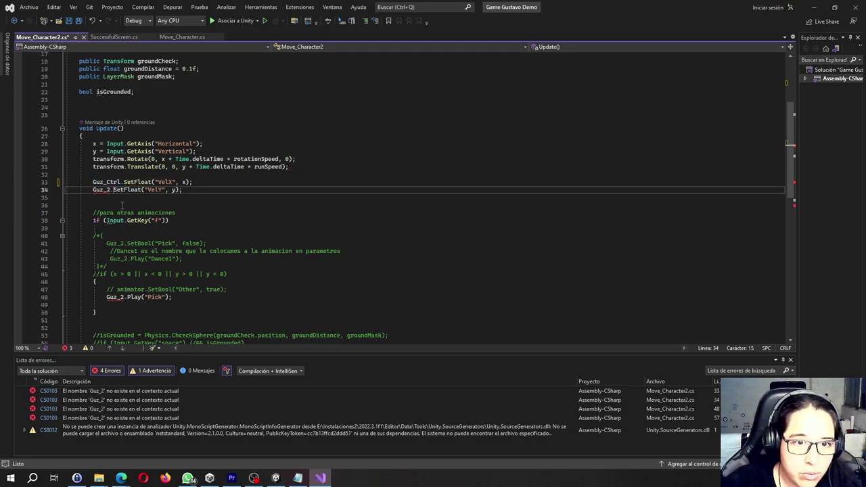
key(Right)
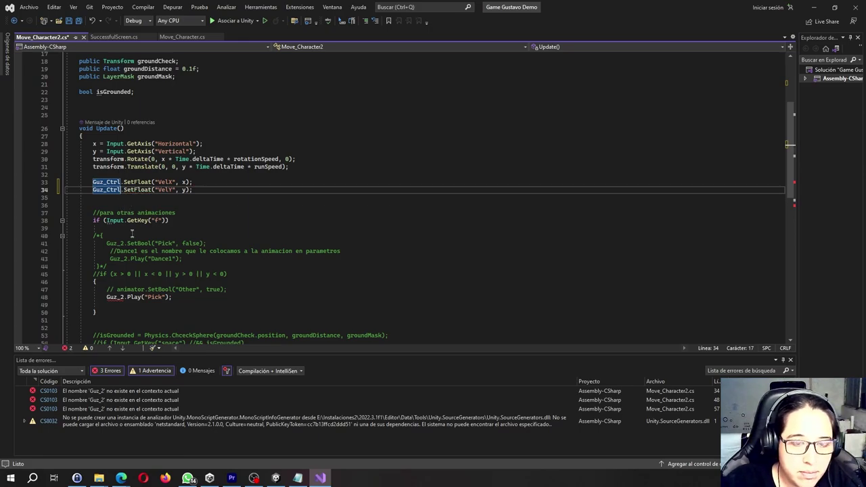
Replace Guz_2 with Guz_Ctrl on lines 48 and 57, including the Pick and Jumping calls.
click(116, 300)
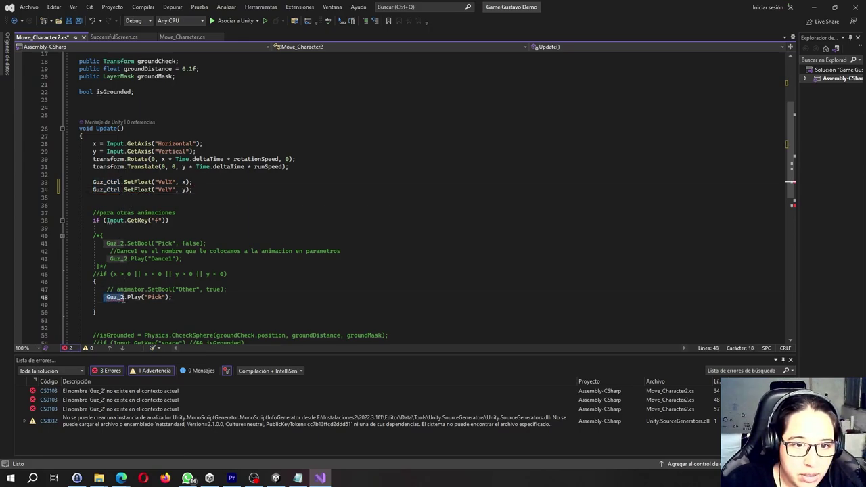
text(Guz_Ctrl)
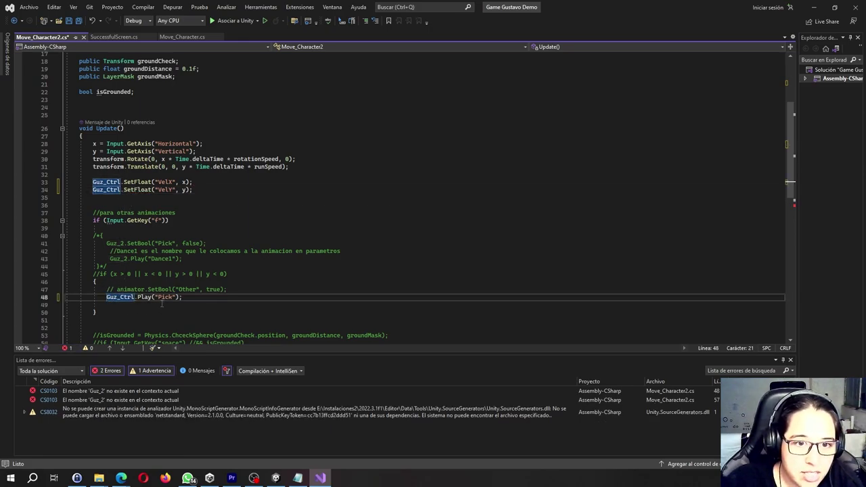
scroll(161, 304, down, 4)
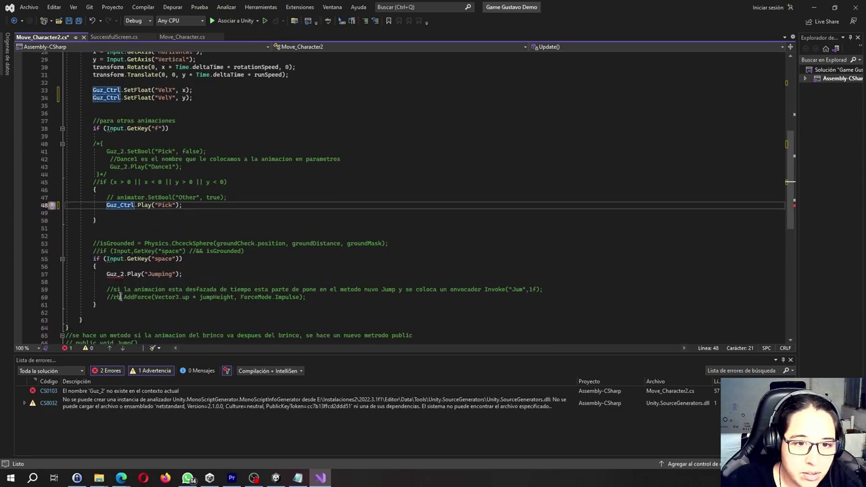
click(120, 274)
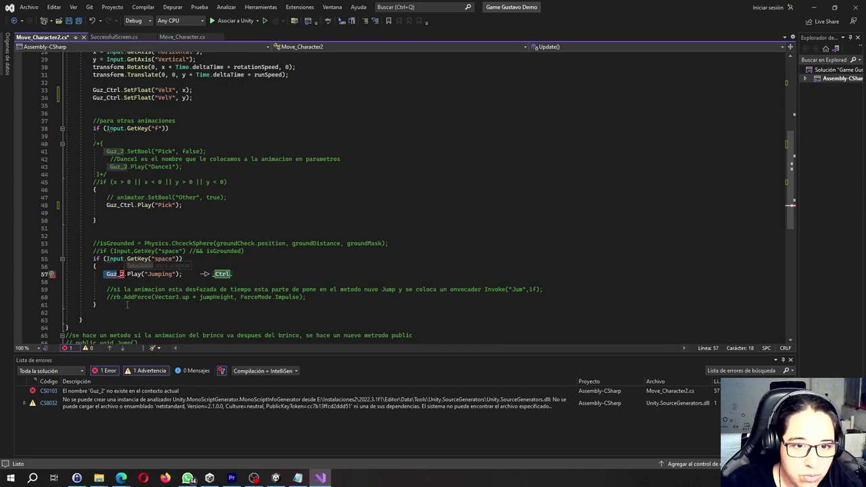
key(Tab)
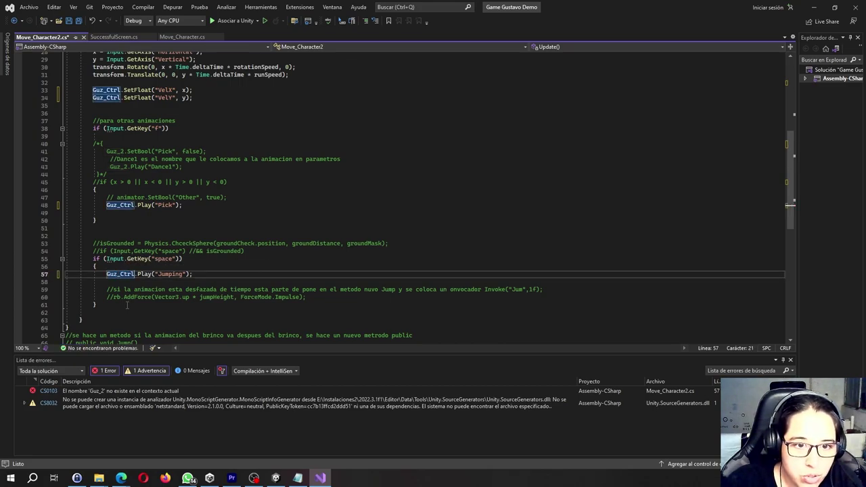
scroll(148, 290, up, 2)
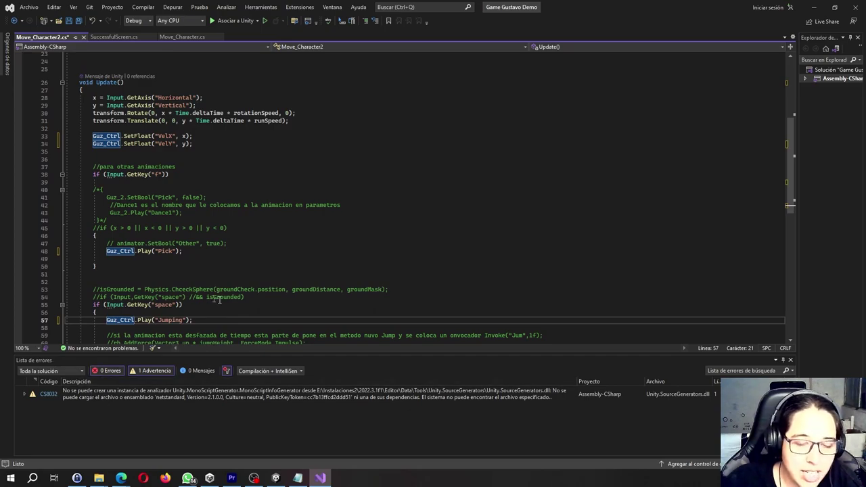
scroll(218, 300, up, 1)
scroll(223, 301, up, 2)
scroll(231, 304, up, 2)
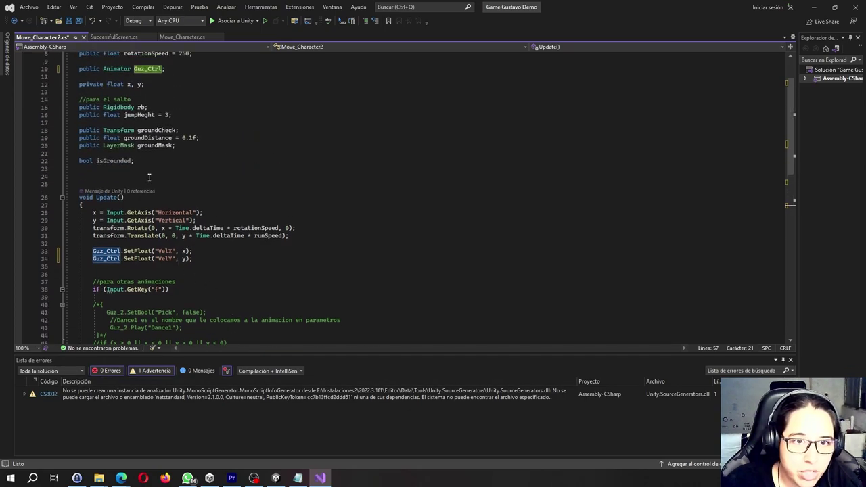
scroll(188, 218, up, 1)
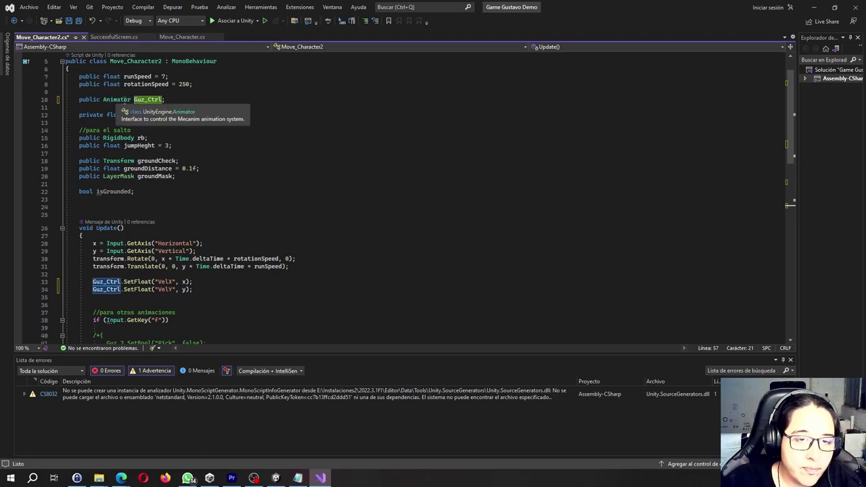
click(132, 99)
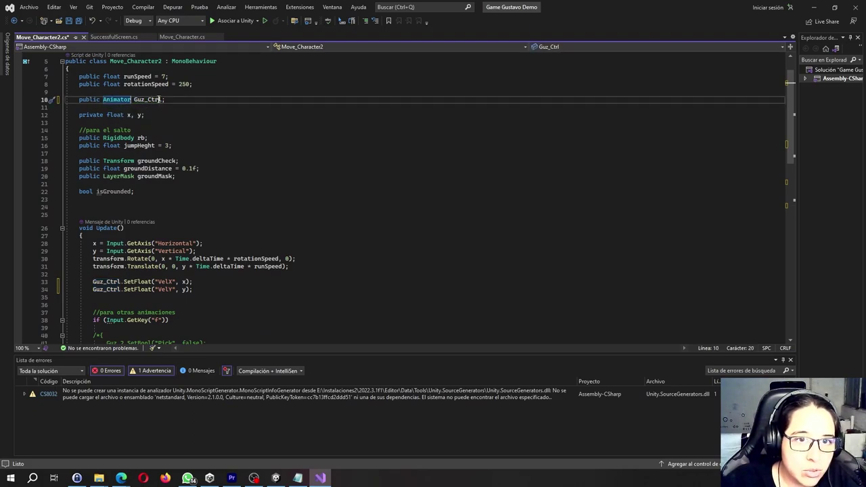
click(194, 131)
scroll(255, 220, down, 4)
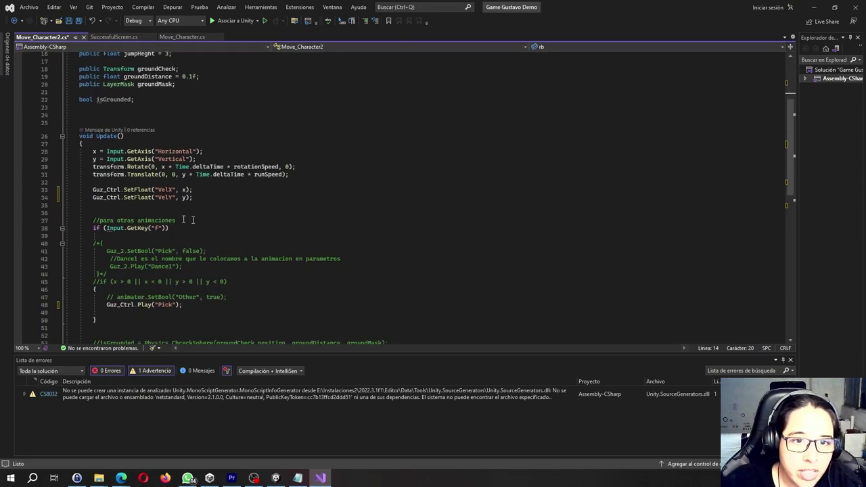
double_click(165, 190)
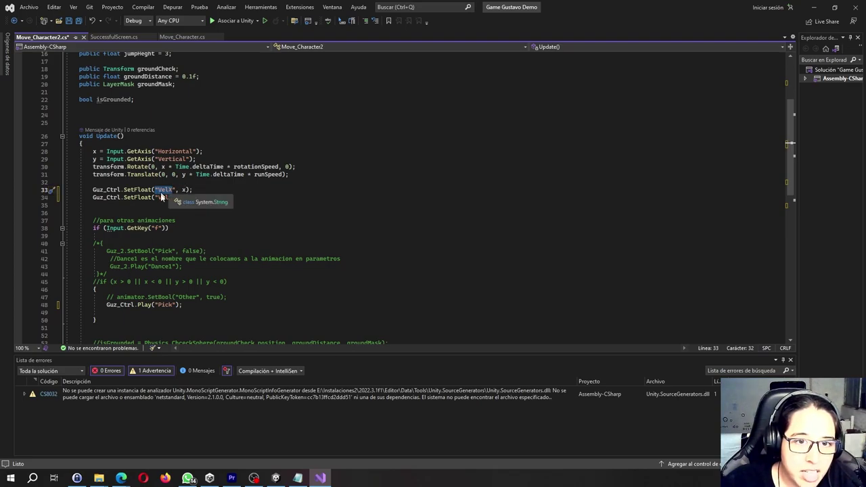
click(182, 191)
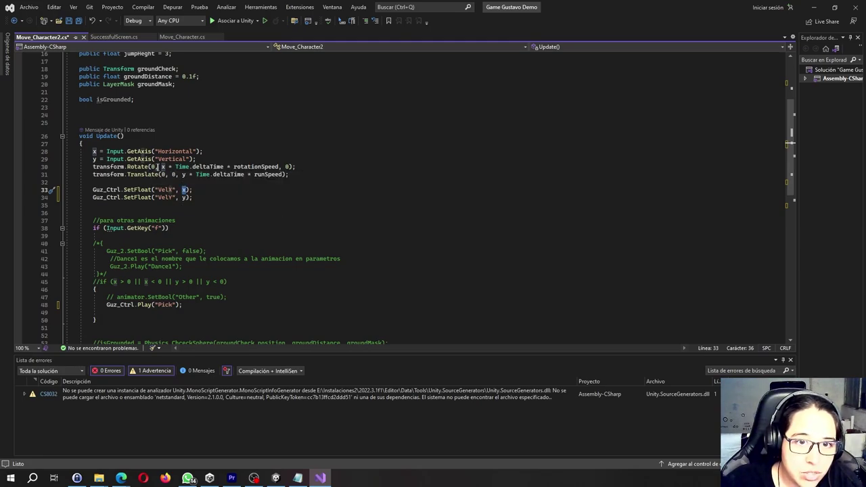
click(182, 207)
drag(157, 197, 167, 198)
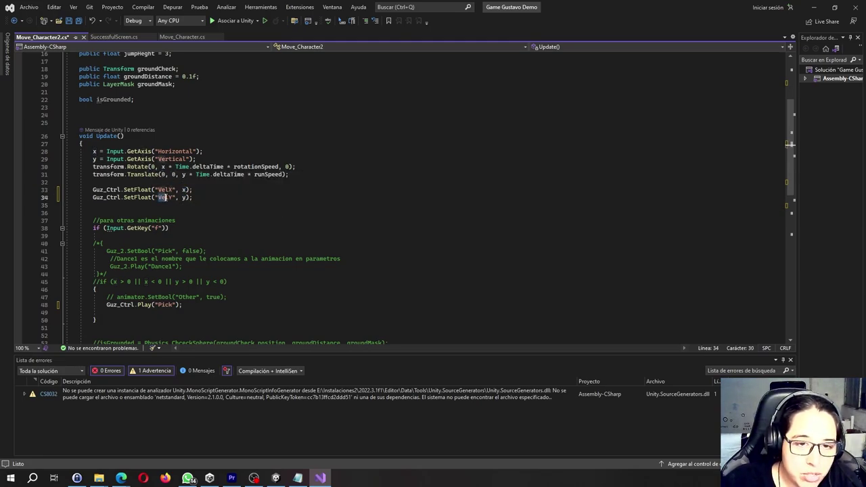
click(183, 198)
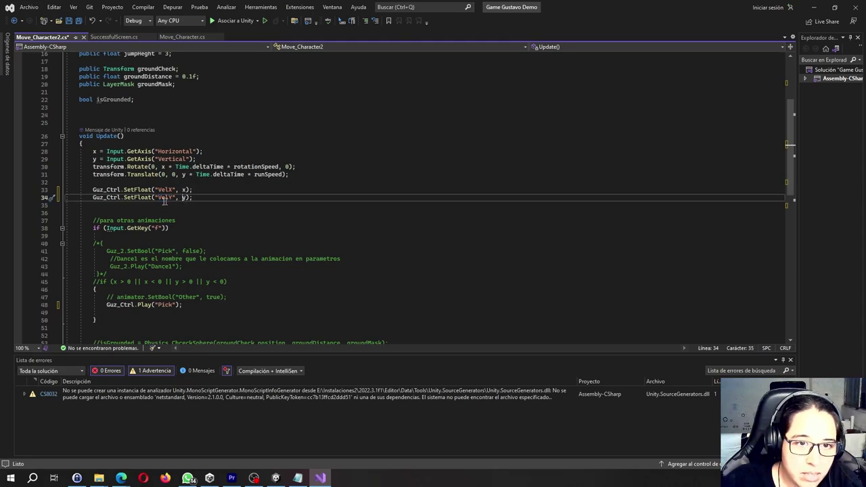
click(182, 174)
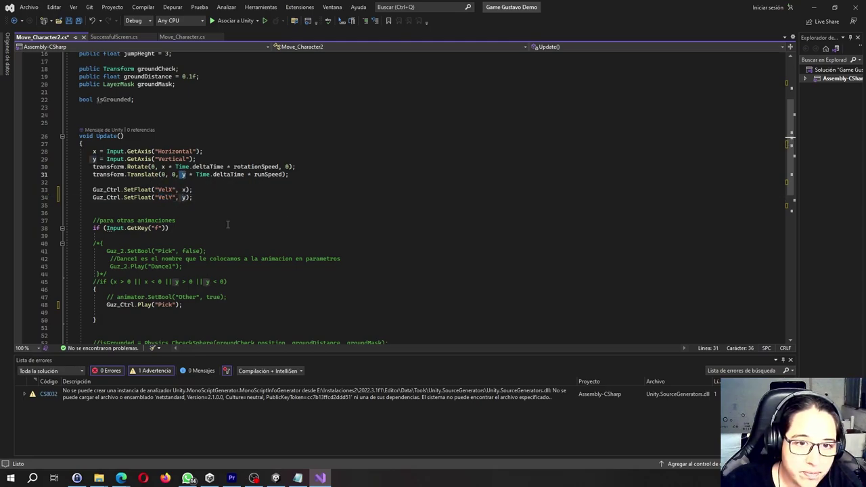
Comment out the f-key if line on line 38 with //.
scroll(227, 224, down, 2)
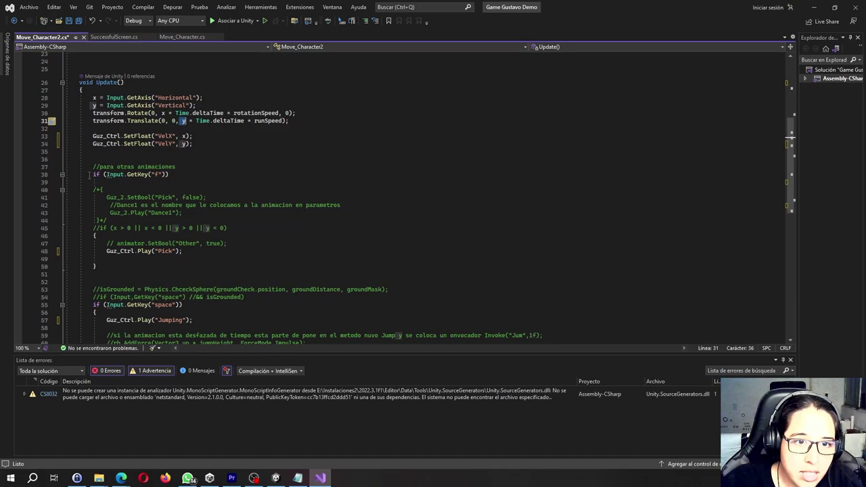
click(89, 175)
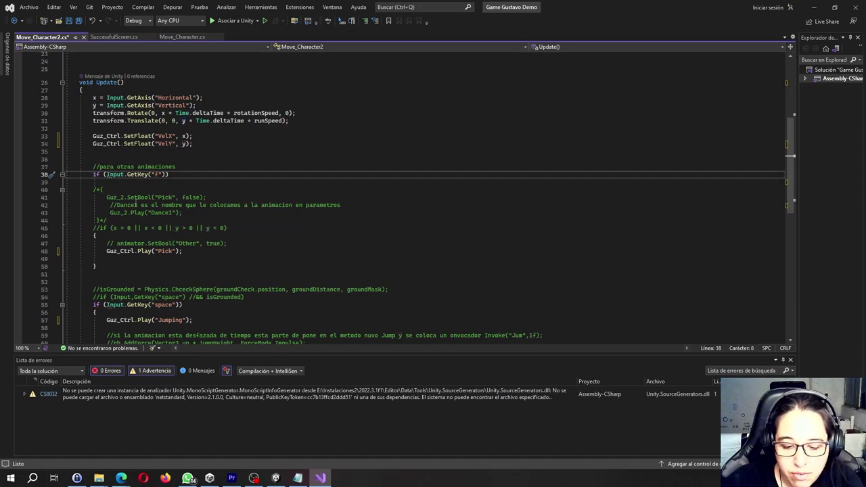
text(//)
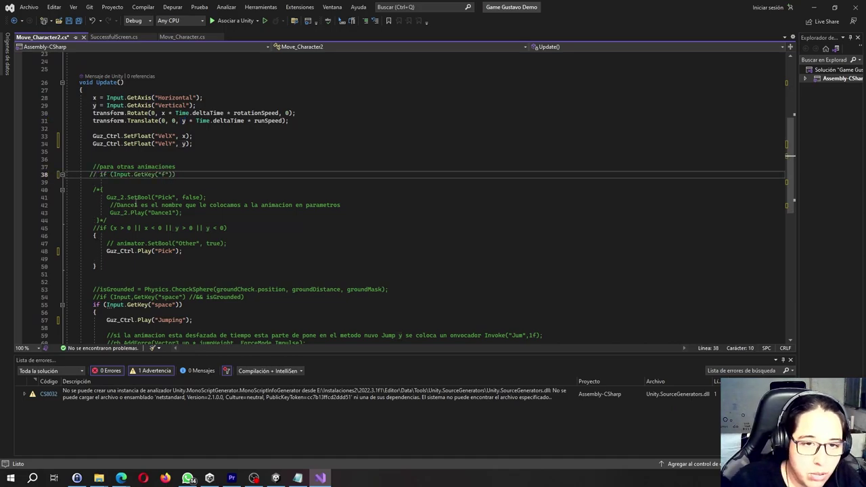
Wrap the Pick Play block from line 46 to line 51 in a /* */ block comment.
scroll(137, 205, down, 1)
scroll(140, 206, down, 1)
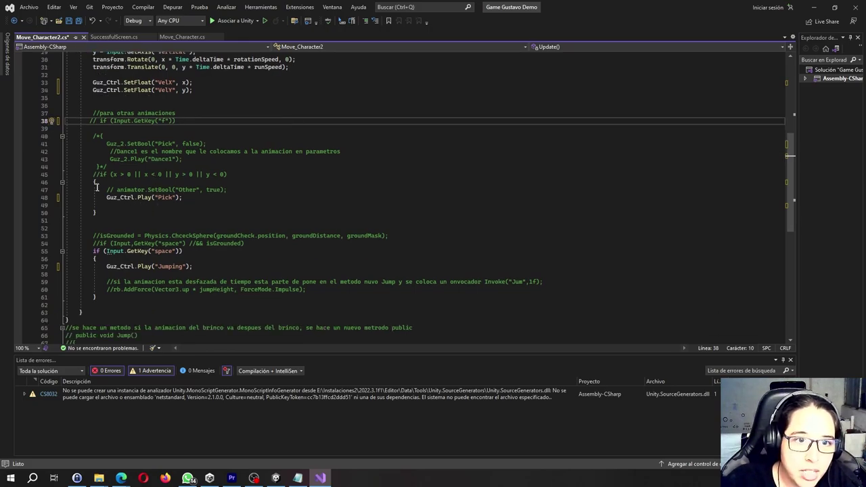
drag(93, 181, 99, 206)
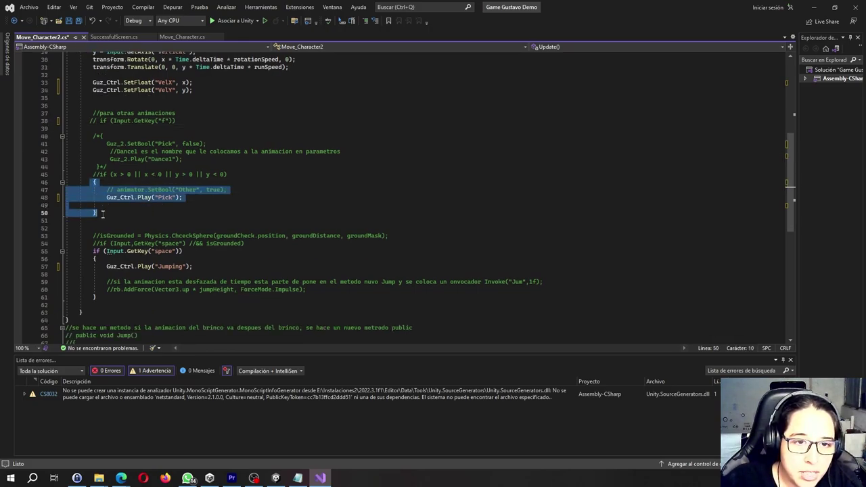
click(90, 182)
text(/*)
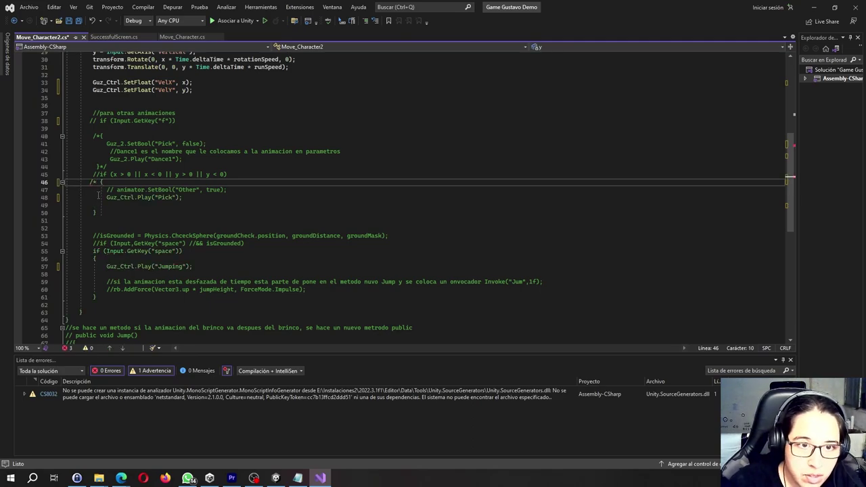
key(Down)
key(Down)
key(Down)
key(Down)
key(Home)
key(Home)
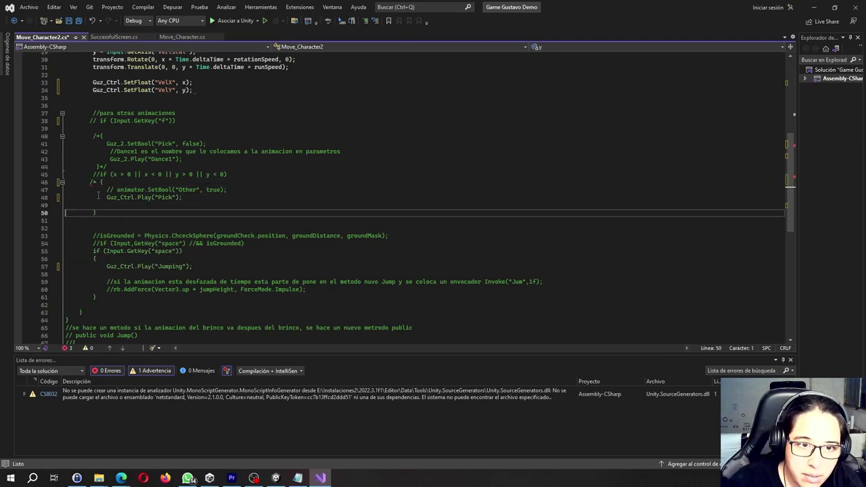
key(Down)
key(Down)
key(Up)
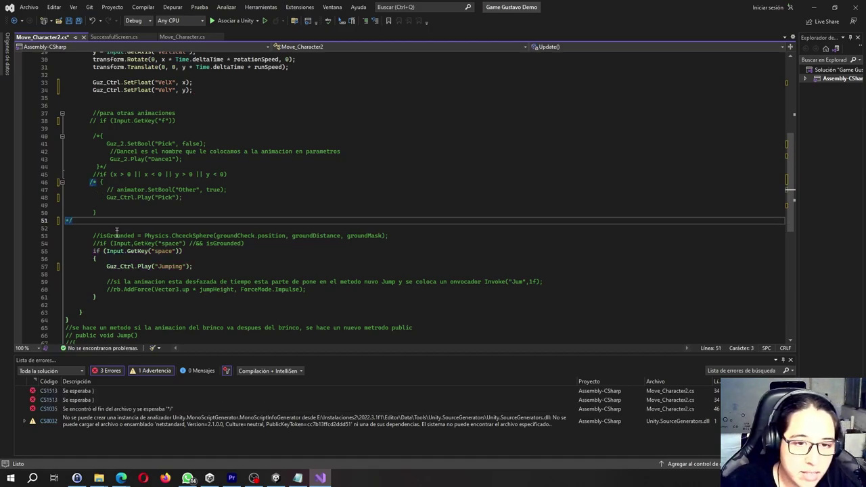
scroll(116, 231, down, 1)
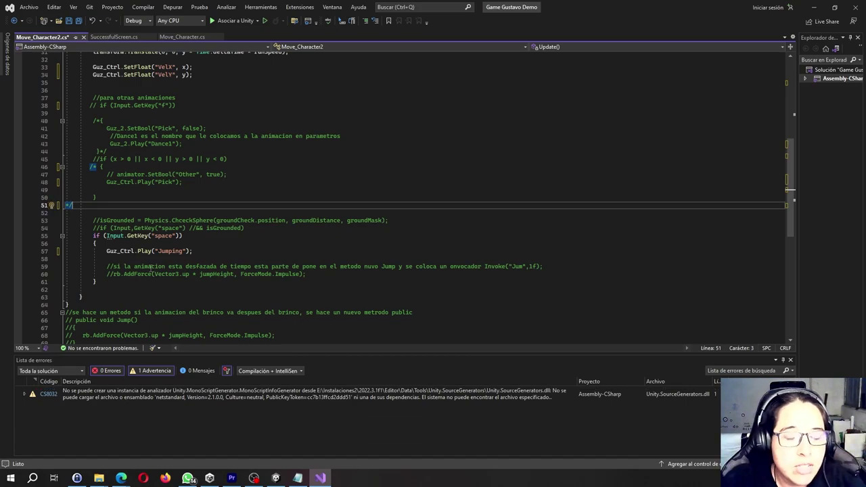
click(164, 251)
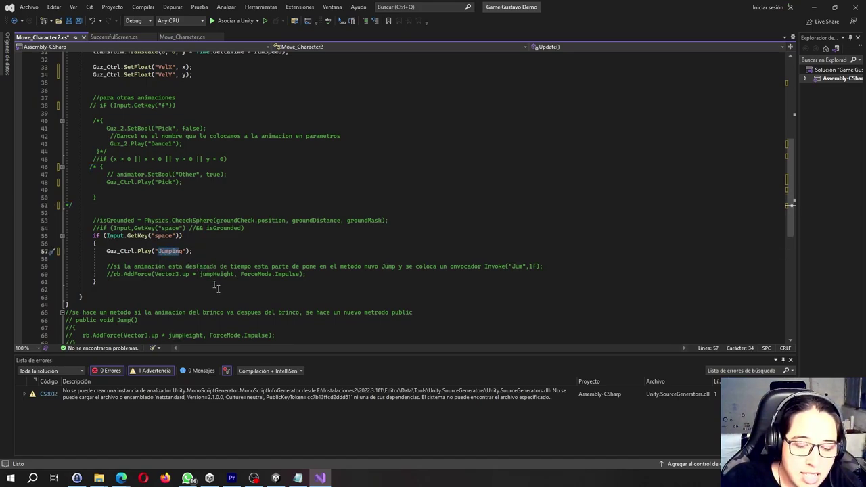
mouse_move(203, 483)
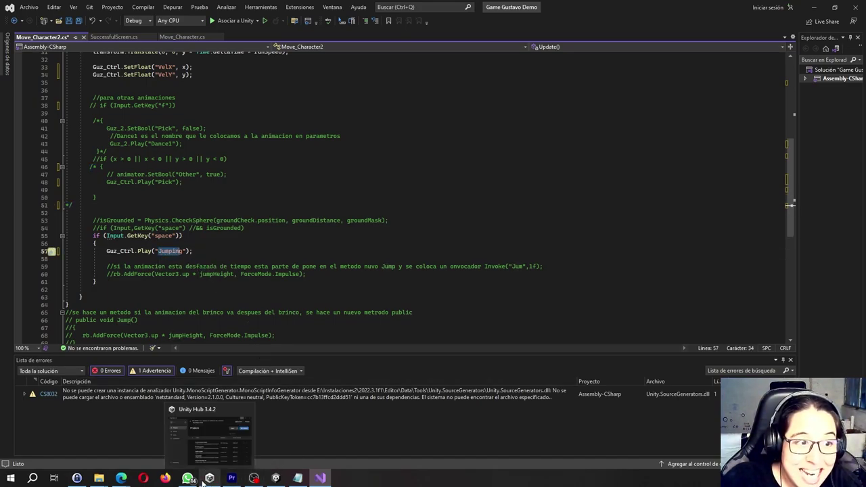
Switch to Mixamo in Edge and replace the 'idle' search with 'jump'.
click(273, 481)
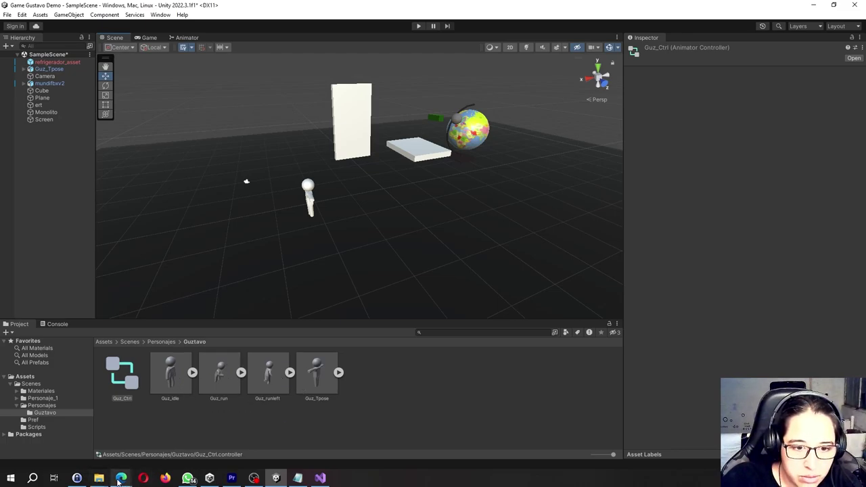
mouse_move(120, 480)
click(148, 446)
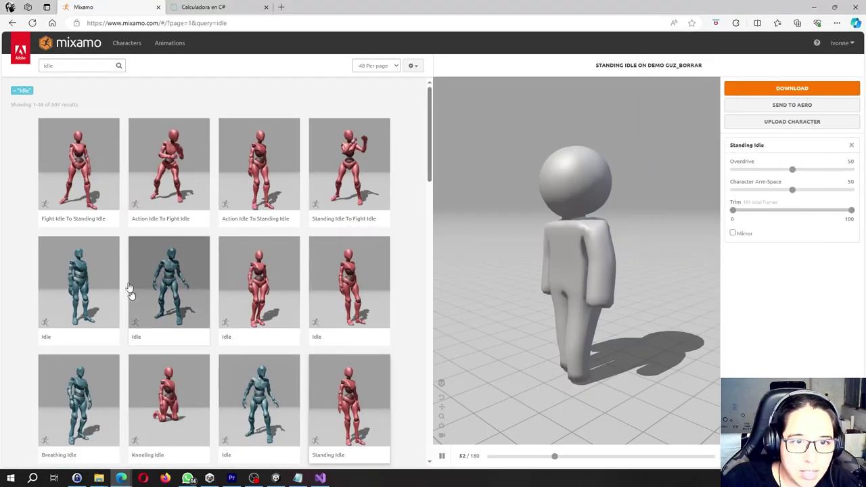
drag(62, 65, 33, 64)
text(jump)
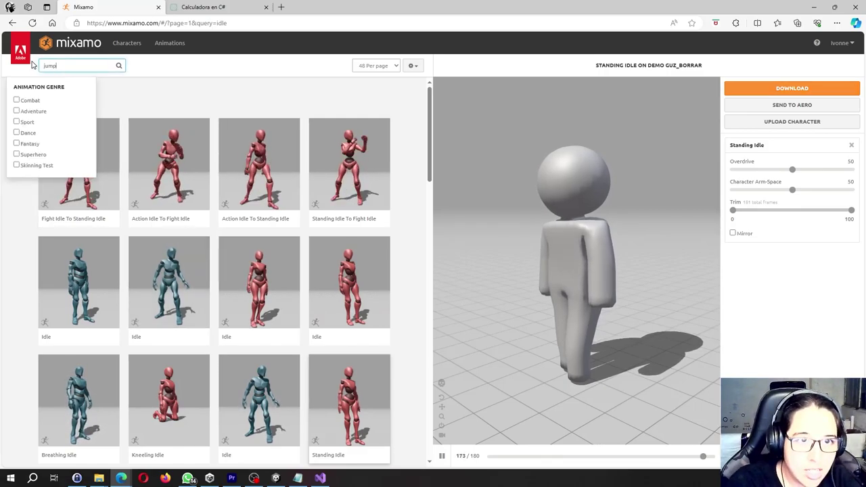
key(Return)
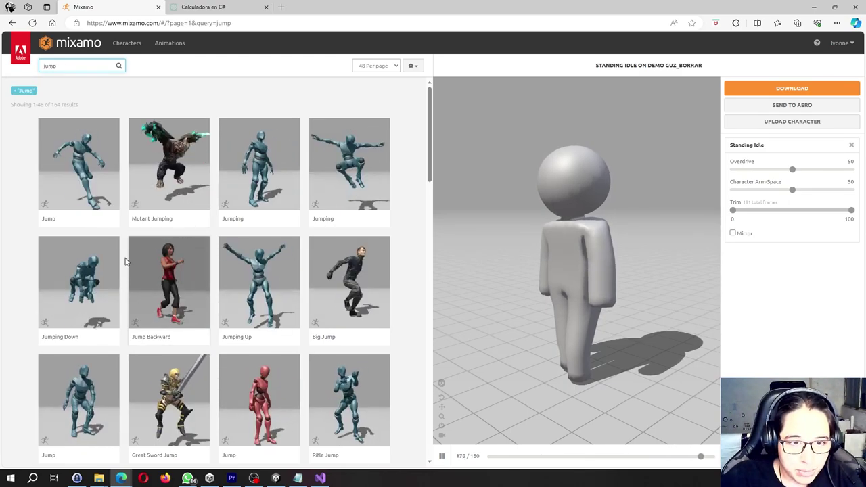
Preview Jumping Up, Jumping, then Jump on the character, cancelling the Download Settings dialog.
click(246, 291)
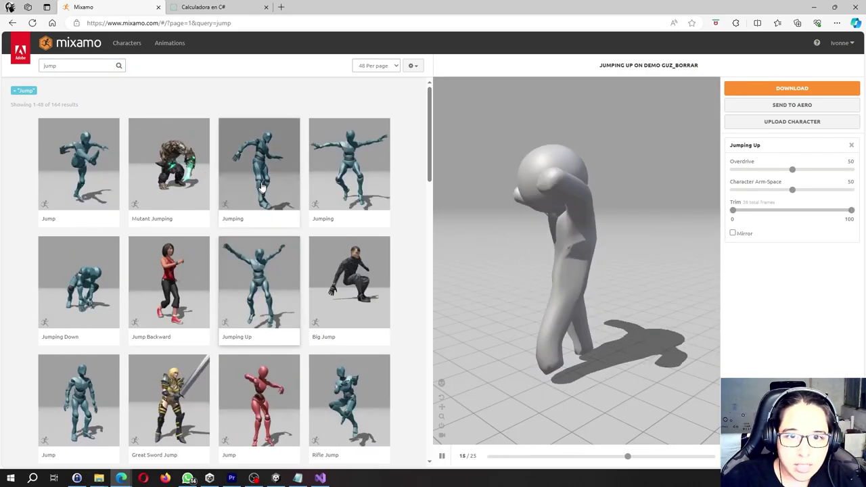
click(274, 166)
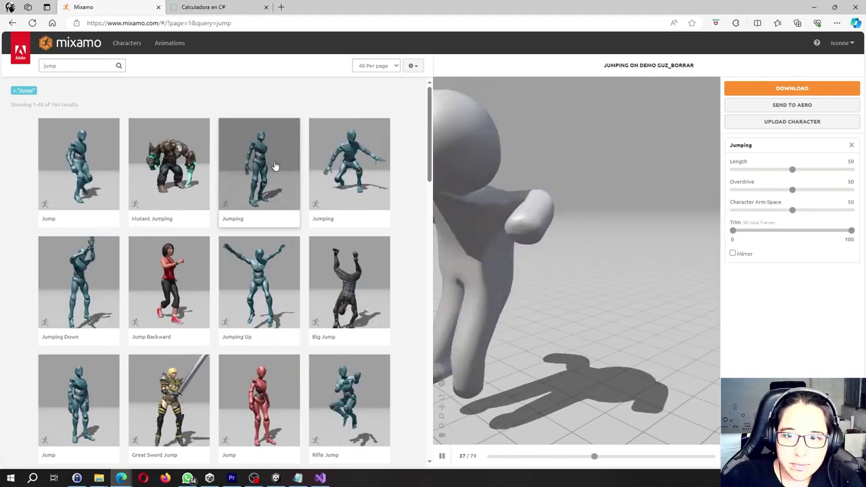
click(269, 402)
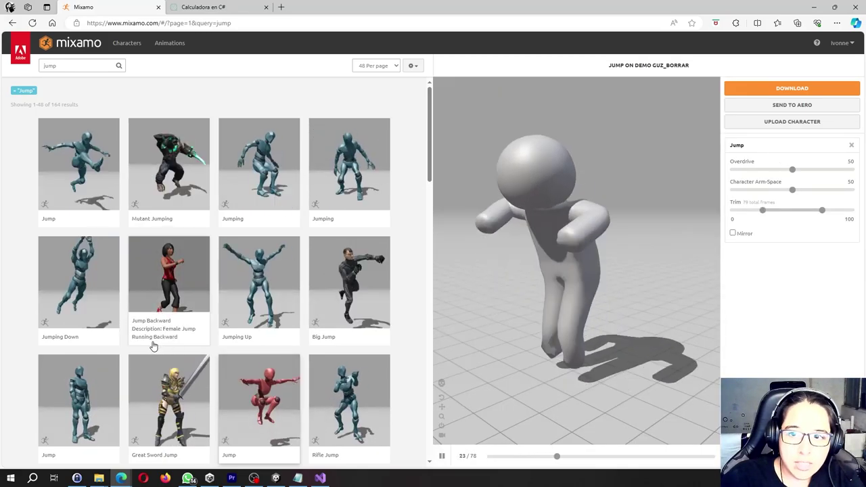
click(790, 88)
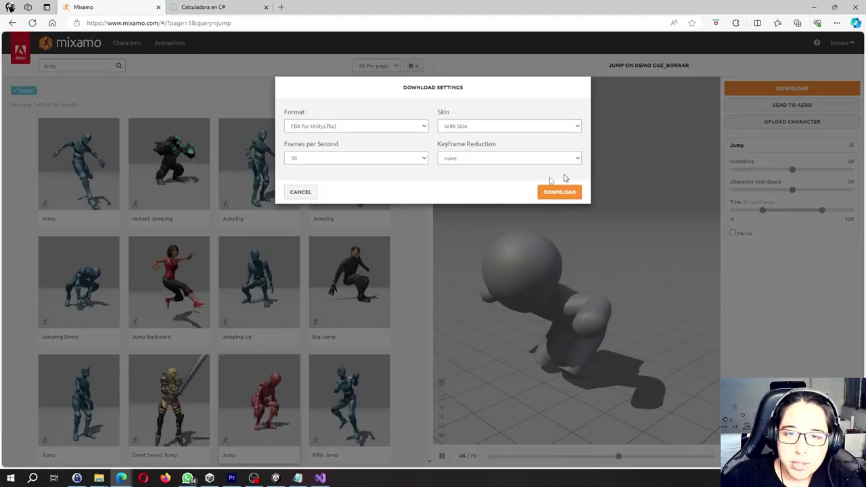
click(312, 193)
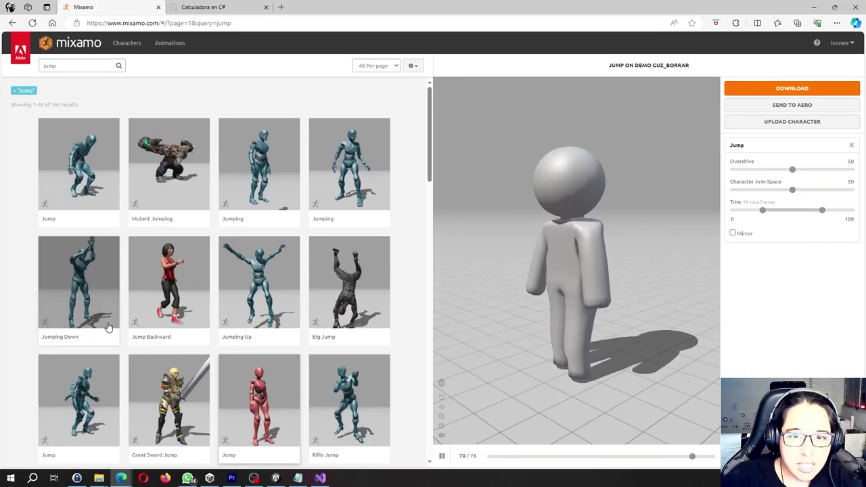
Scroll the jump results and preview the 27-frame Running Jump clip on the character.
scroll(108, 328, down, 1)
scroll(108, 327, down, 2)
scroll(108, 328, down, 2)
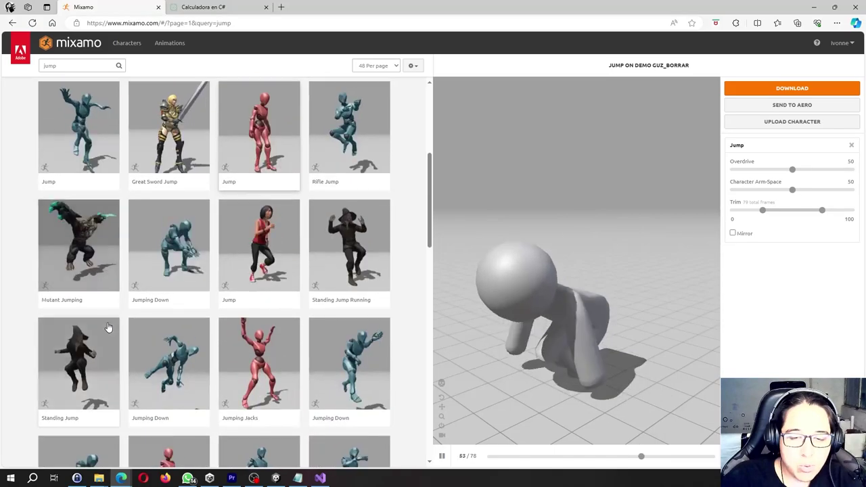
scroll(108, 327, down, 1)
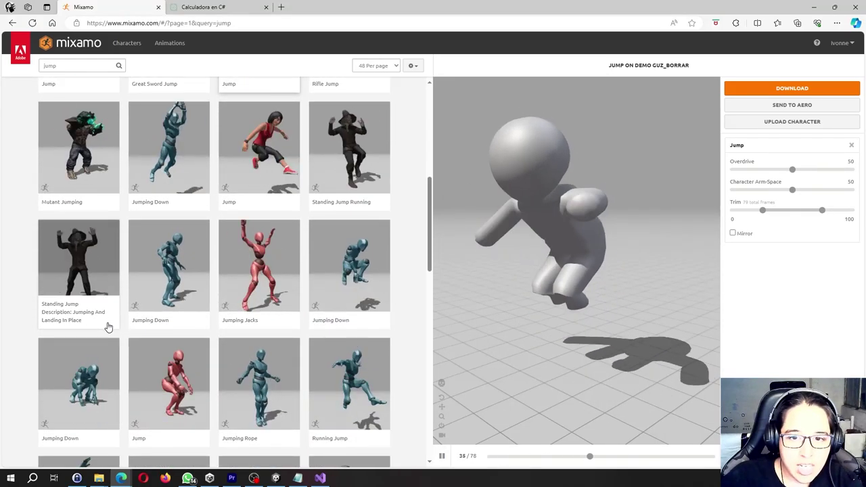
scroll(108, 328, down, 1)
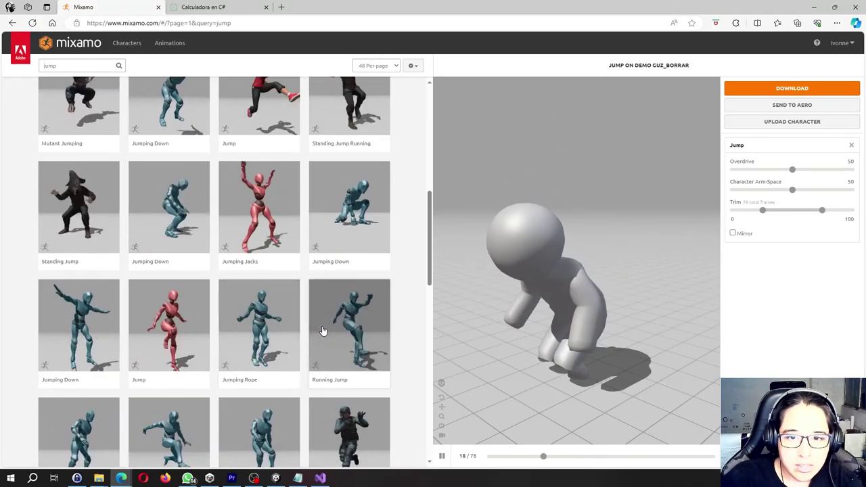
click(323, 329)
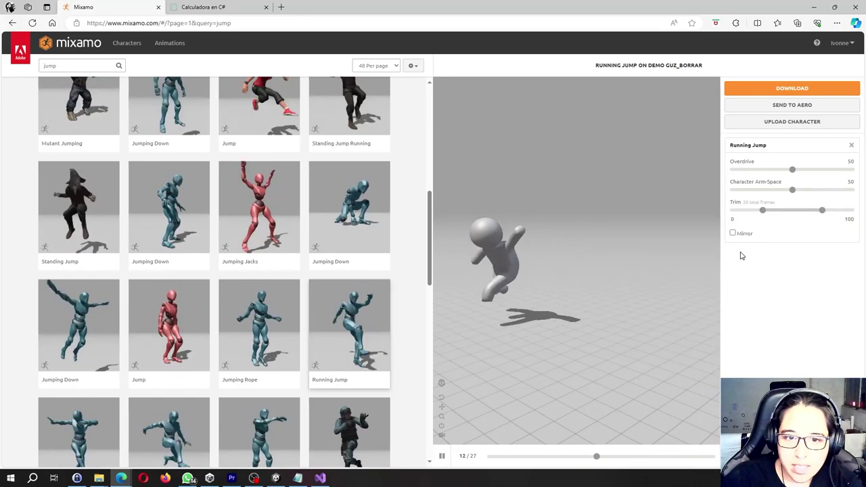
scroll(293, 369, down, 3)
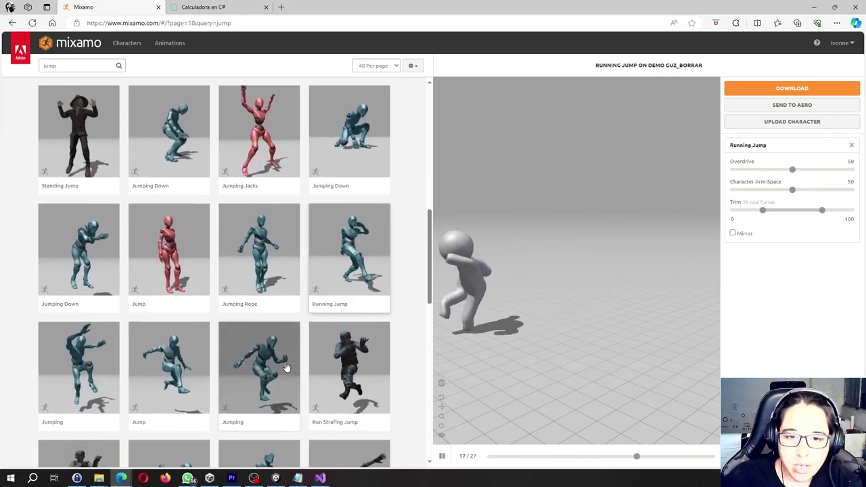
Return to Jump, enable In Place, and set Character Arm-Space to 72 and Overdrive to 29.
click(169, 325)
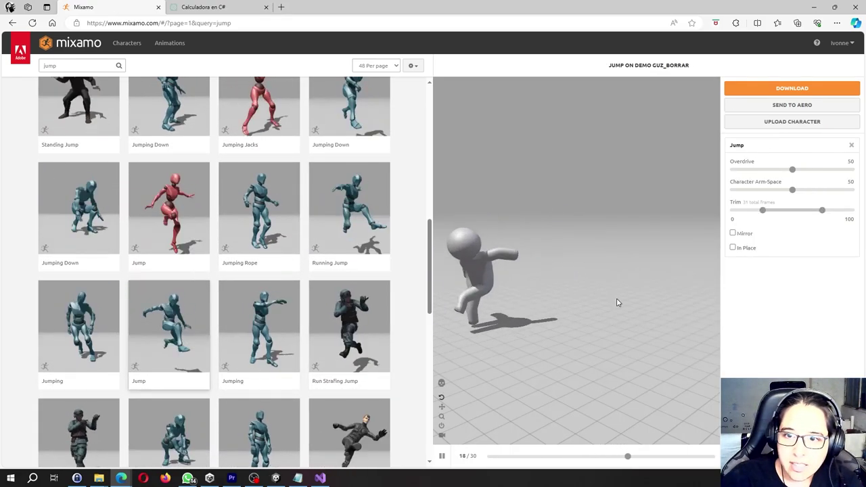
click(739, 249)
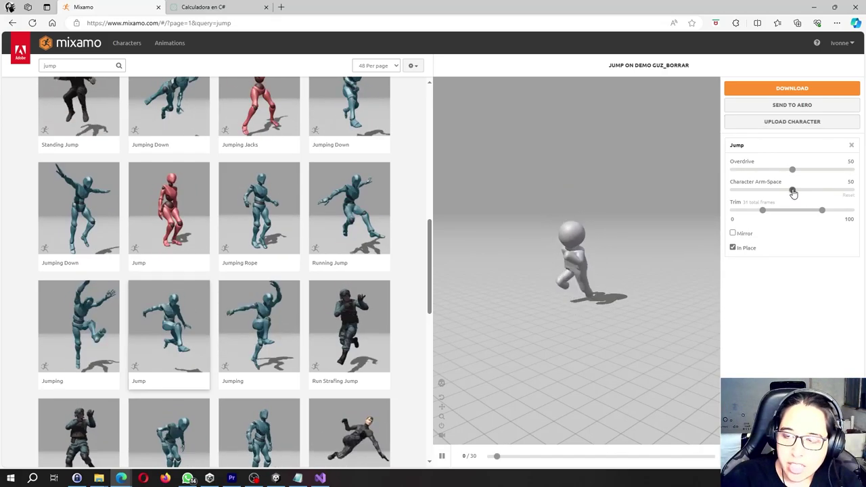
mouse_move(793, 192)
mouse_down()
mouse_move(810, 192)
mouse_move(787, 172)
mouse_up()
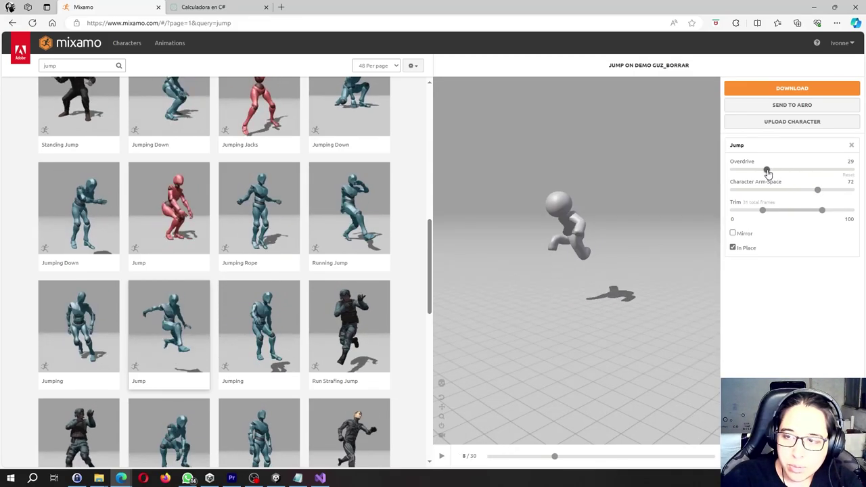